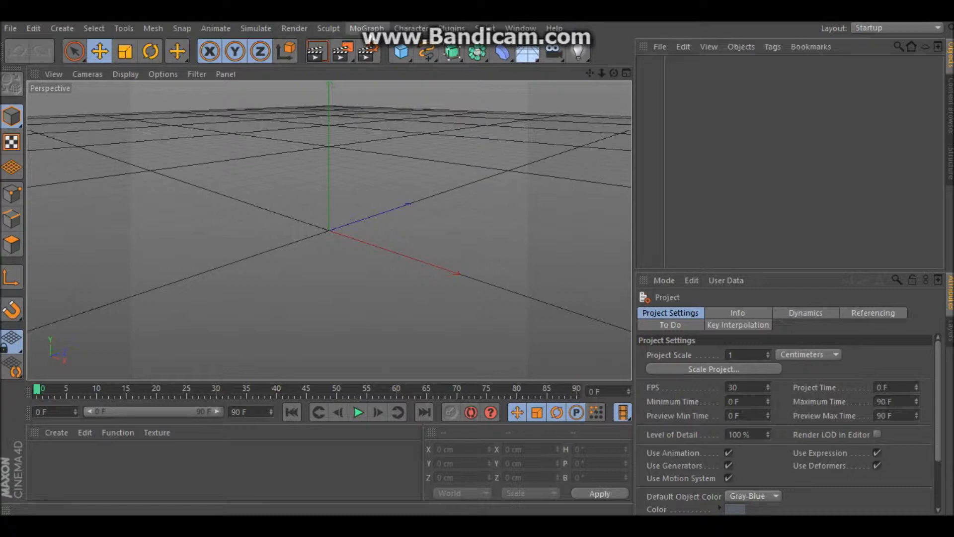
Add a MoText object to the scene and paste a duplicate of it
click(366, 28)
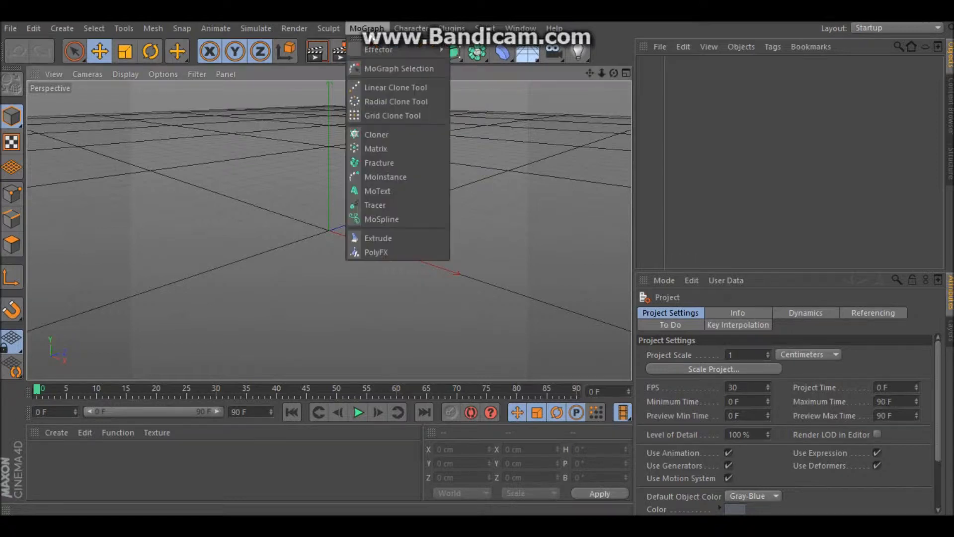
click(386, 190)
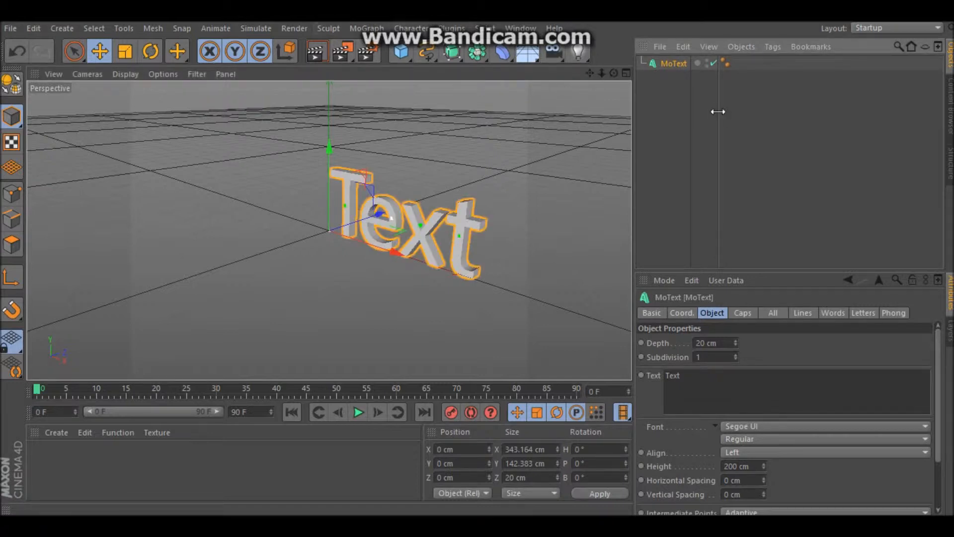
key(ctrl+v)
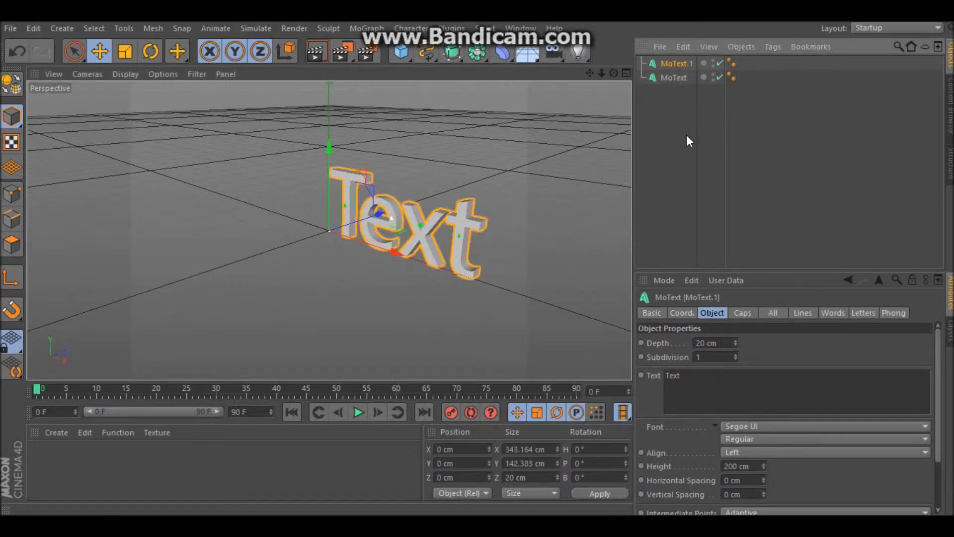
Rename the original MoText object as V
drag(611, 72, 608, 117)
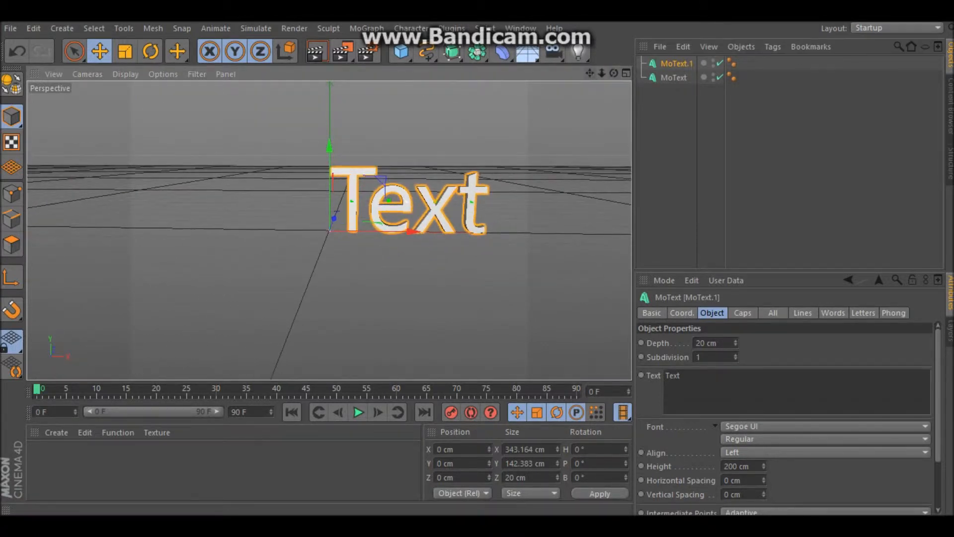
drag(590, 73, 590, 75)
double_click(675, 77)
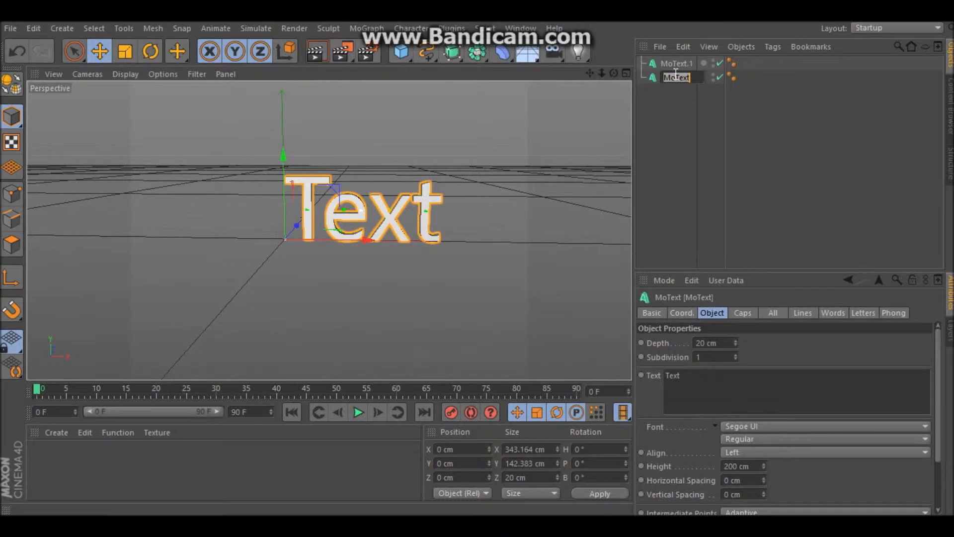
text(V)
key(Return)
Rename the duplicated MoText object as G
click(667, 62)
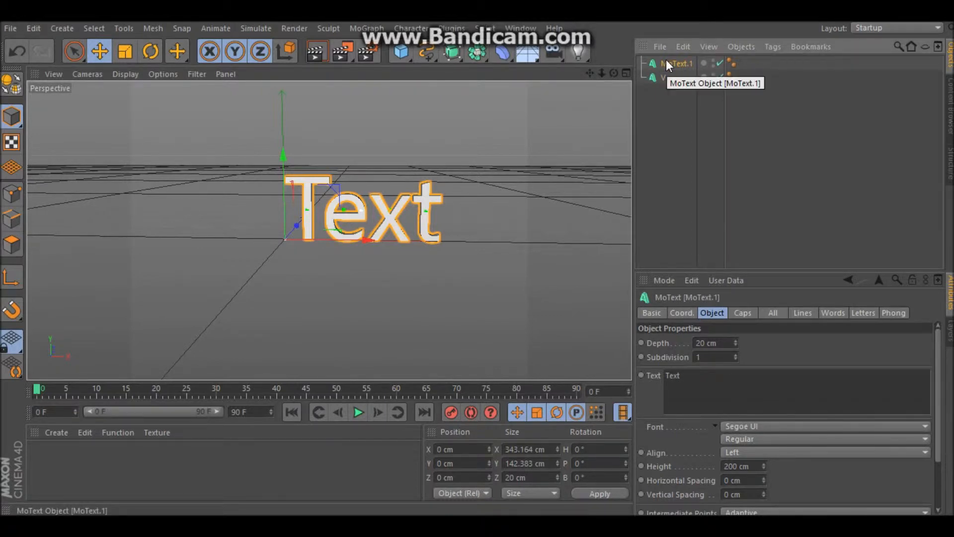
double_click(676, 63)
text(d)
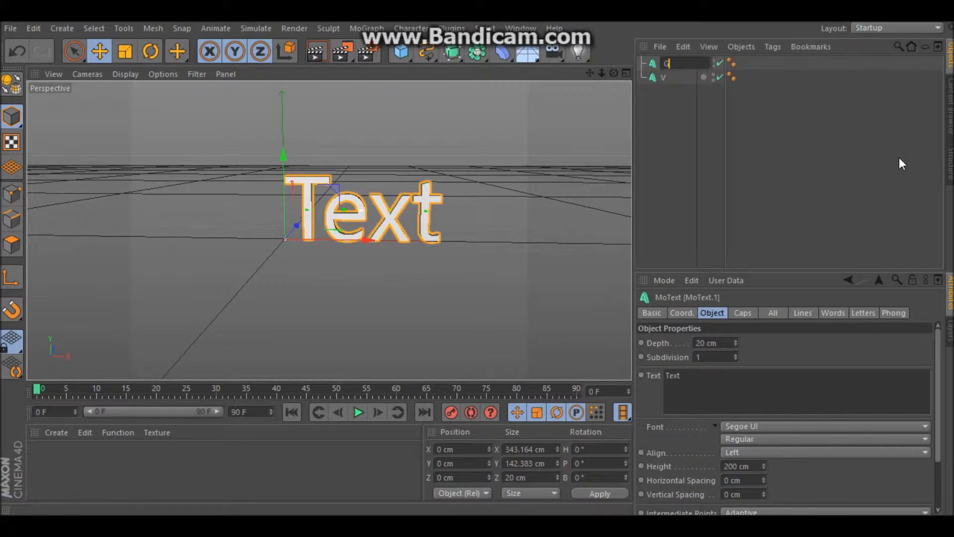
key(Return)
click(766, 127)
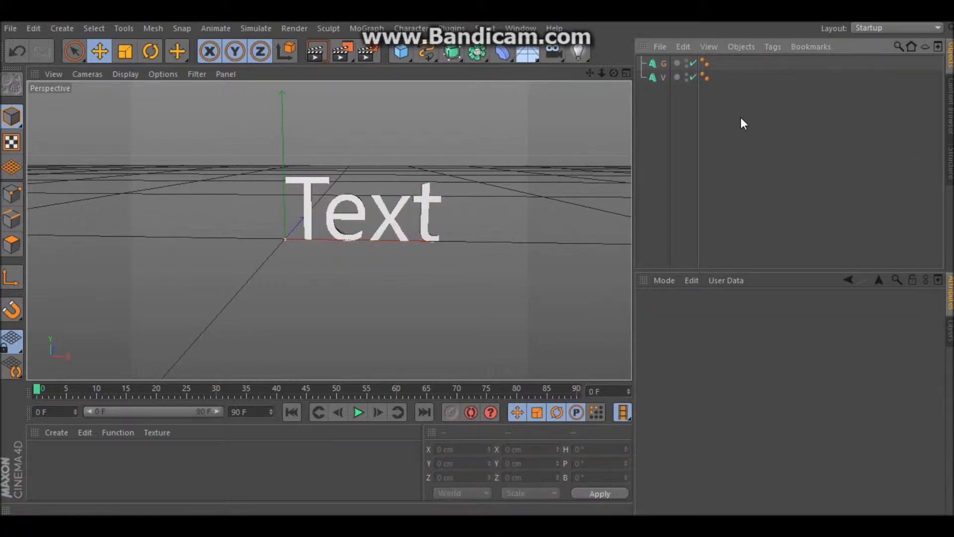
Replace the text content of the V object with the letter "V"
drag(696, 142, 662, 80)
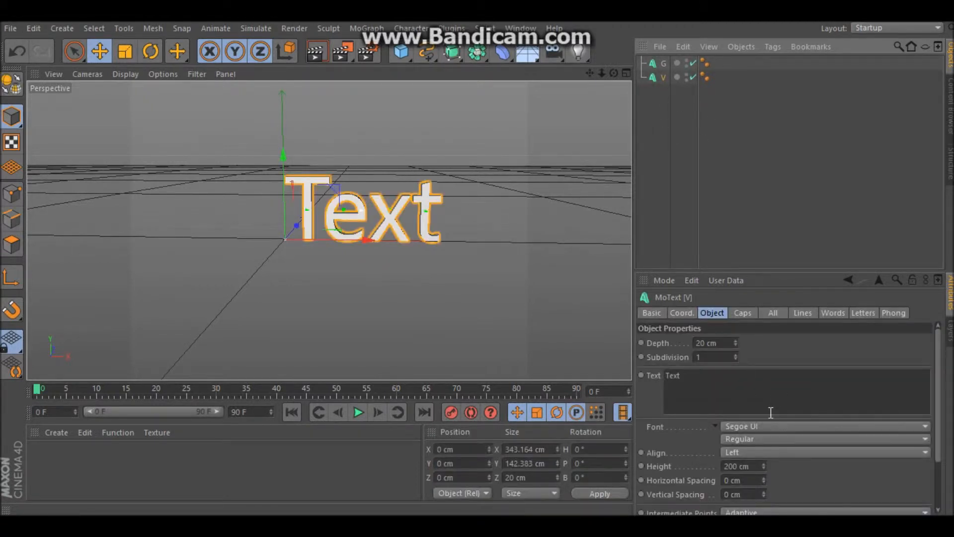
click(769, 411)
key(ctrl+a)
key(BackSpace)
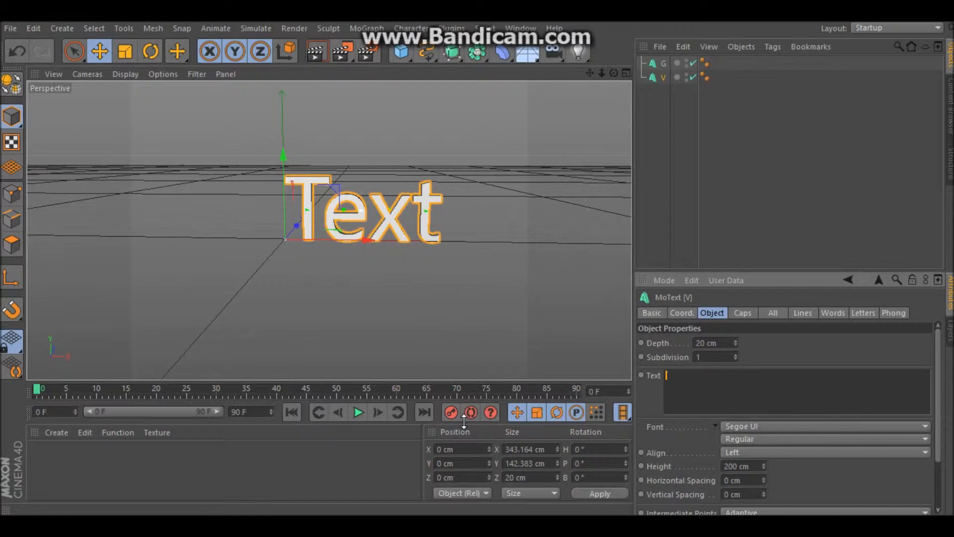
text(V)
click(806, 343)
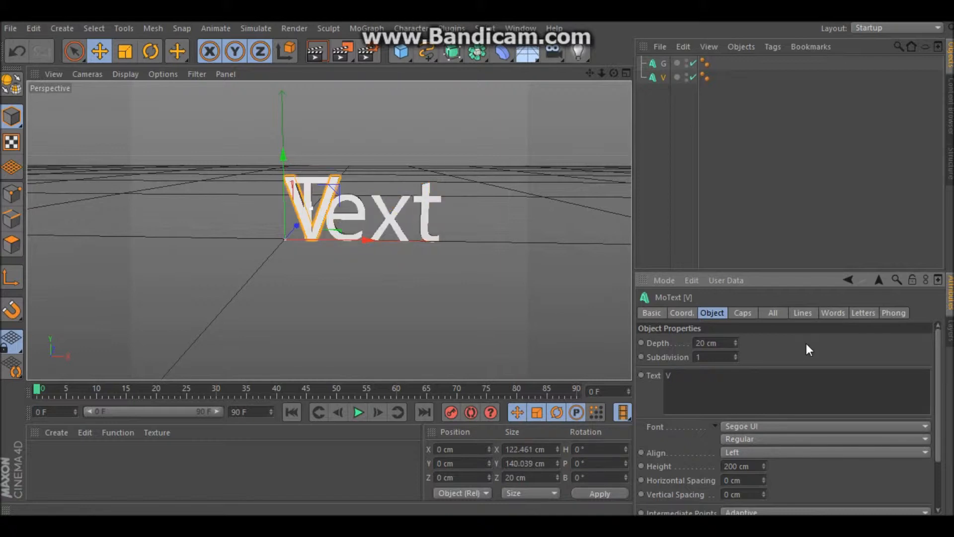
Set the V text's depth to 100 cm and its font to Perfect Dark (BRK)
click(736, 340)
drag(736, 339, 735, 339)
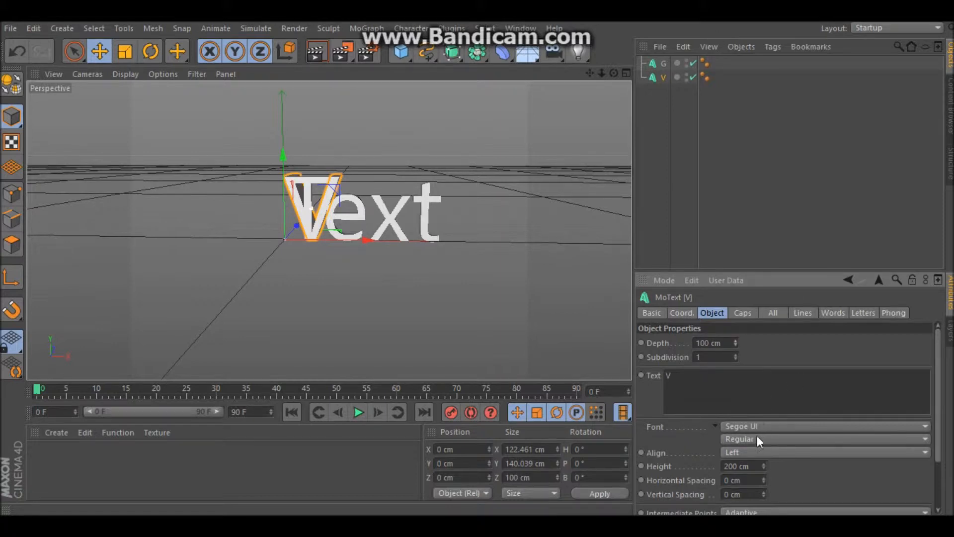
click(744, 428)
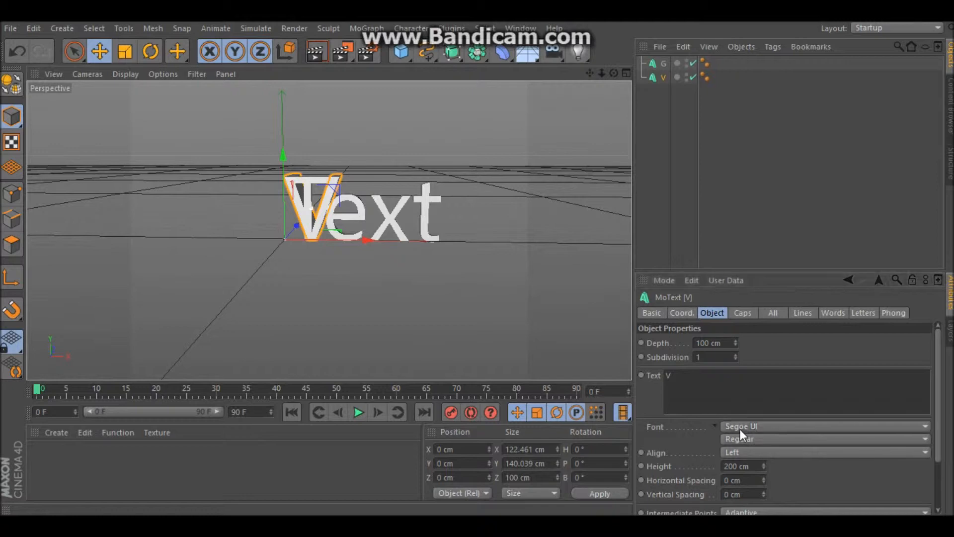
click(821, 426)
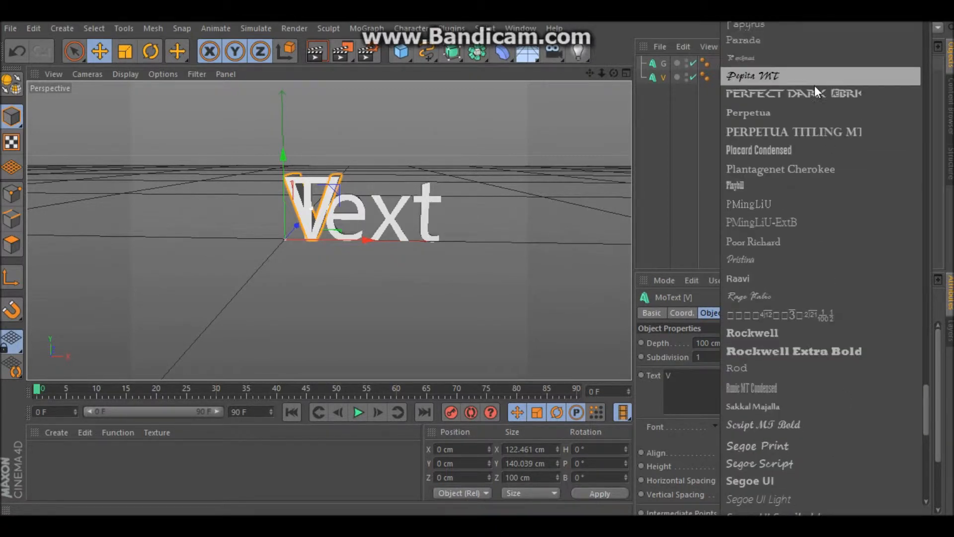
click(863, 94)
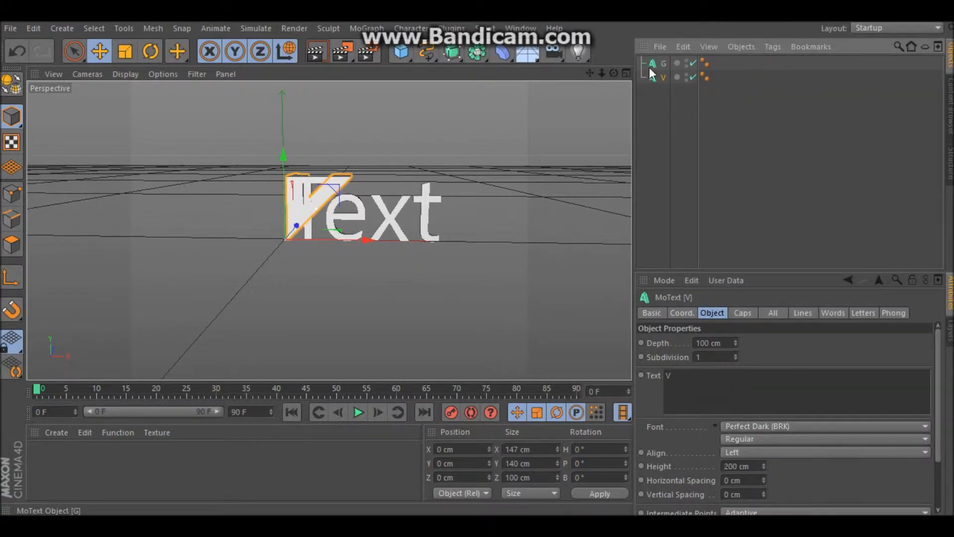
Replace the text content of the G object with the letter "G"
click(670, 65)
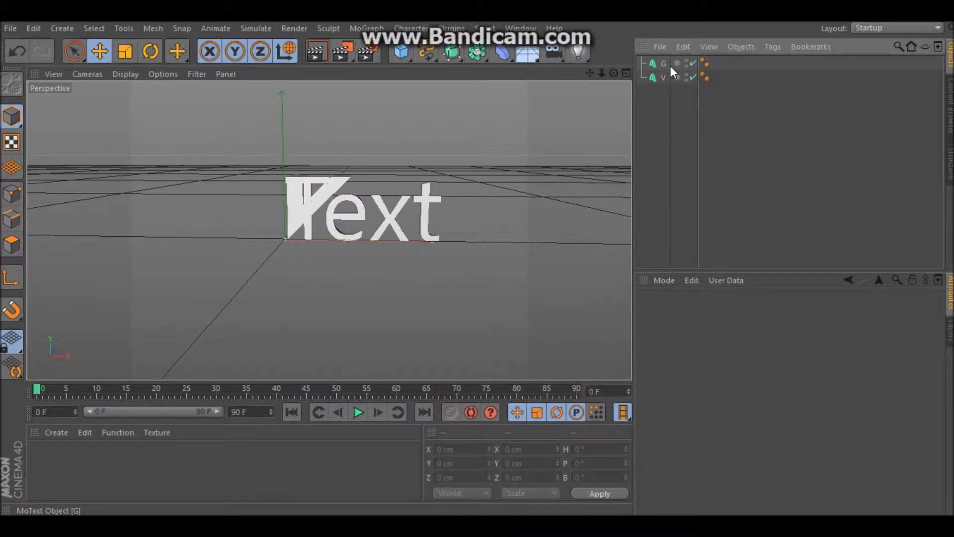
double_click(664, 64)
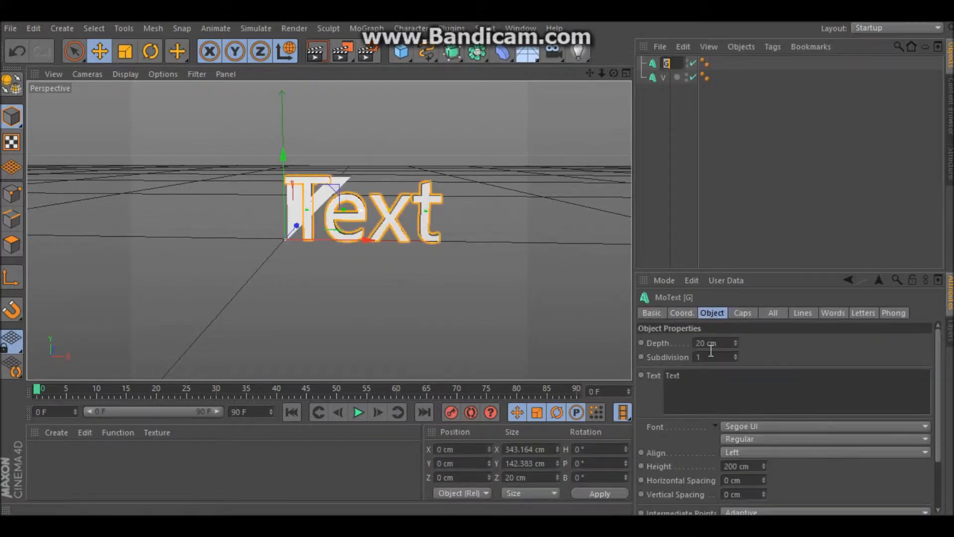
double_click(673, 375)
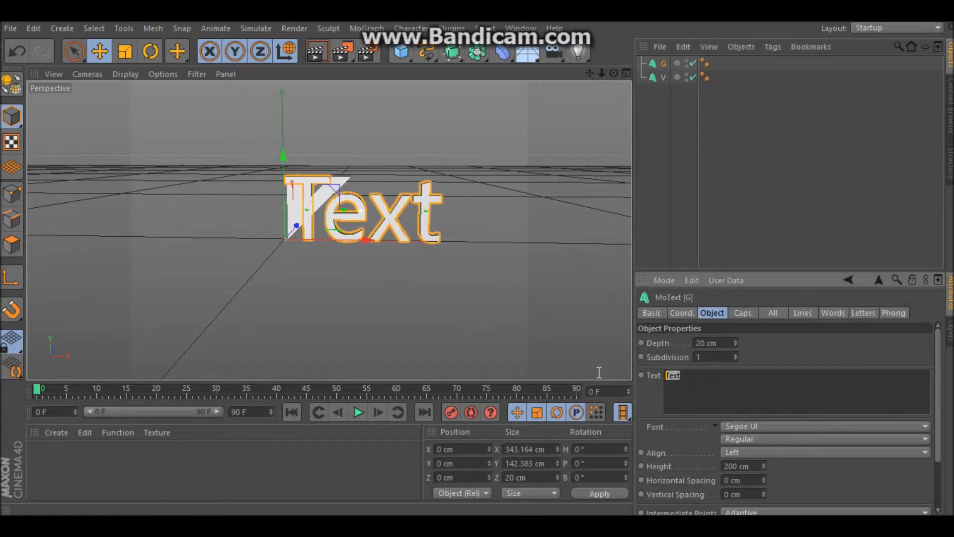
text(G)
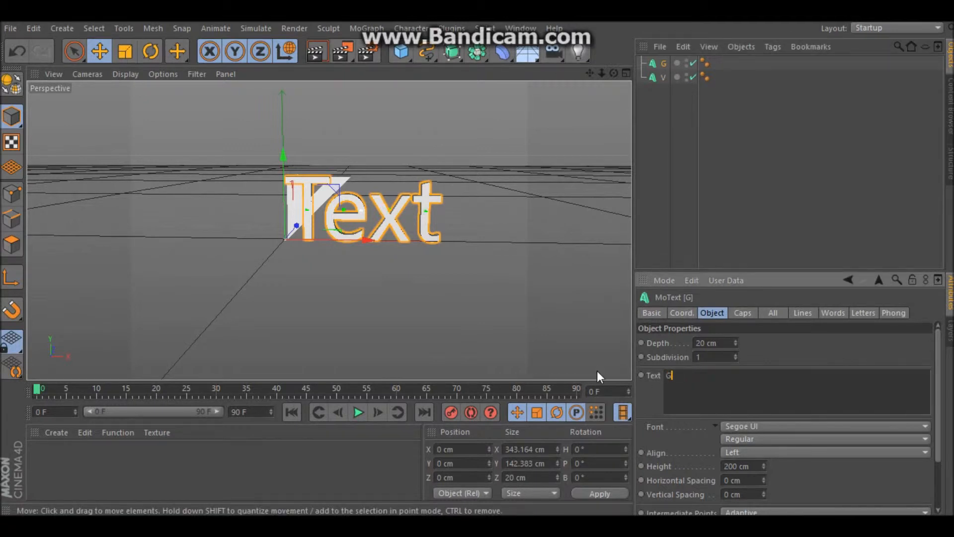
click(773, 347)
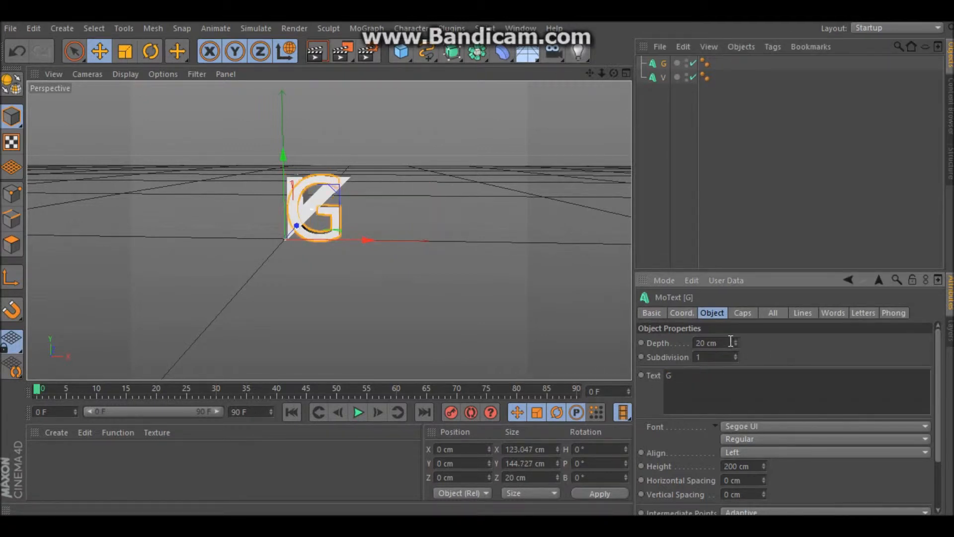
Set the G text's depth to 100 cm and its font to Perfect Dark (BRK)
drag(736, 342, 736, 342)
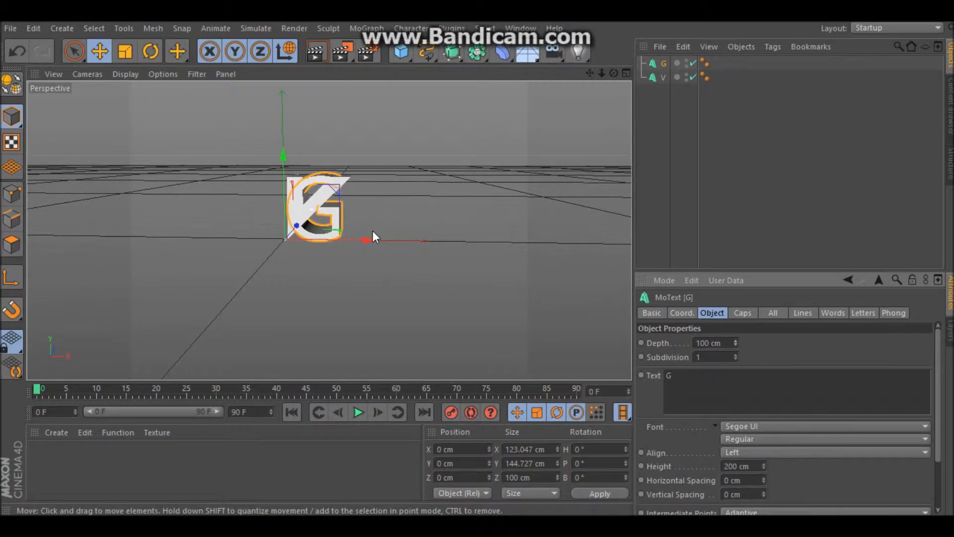
click(774, 436)
click(780, 425)
click(779, 426)
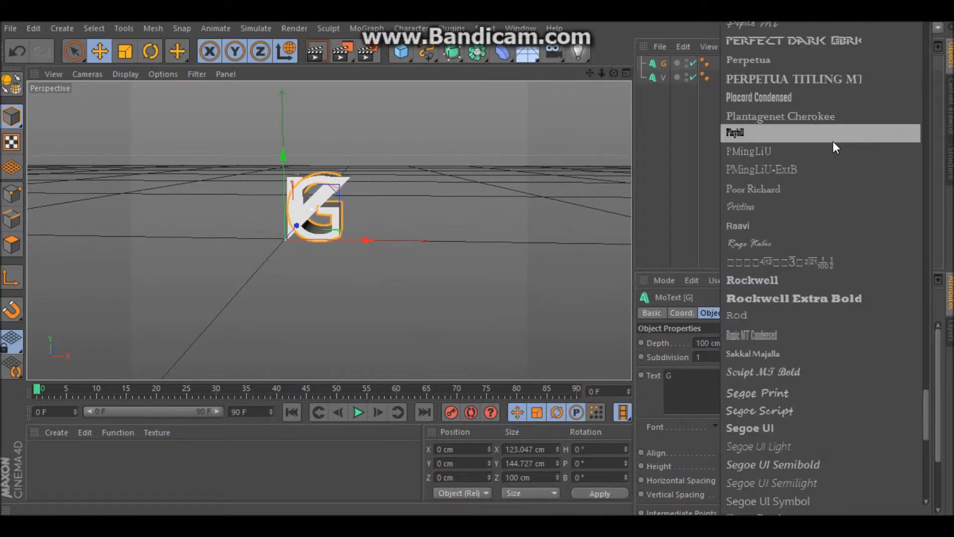
scroll(828, 189, up, 5)
click(830, 291)
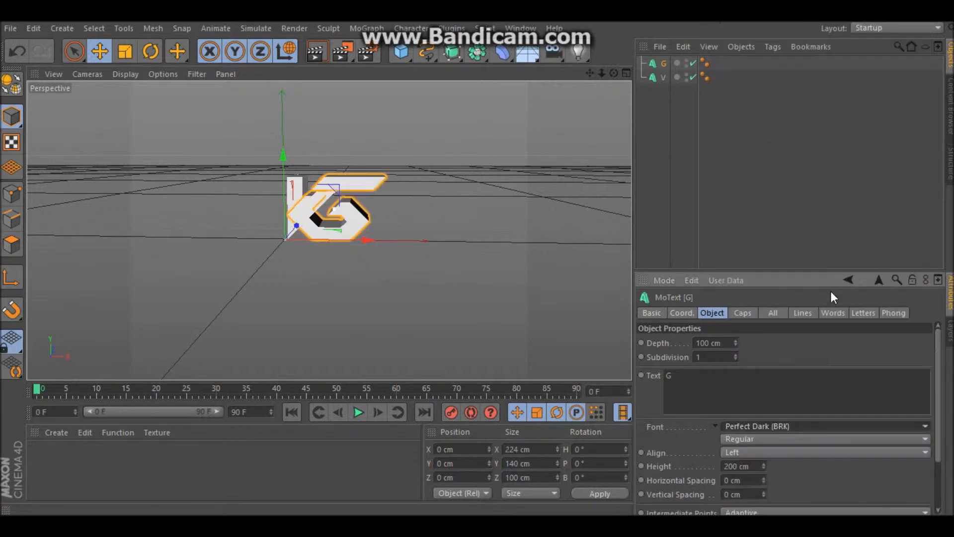
Move the G along the X axis to about 15 cm so it merges with the V's diagonal stroke
drag(369, 240, 396, 252)
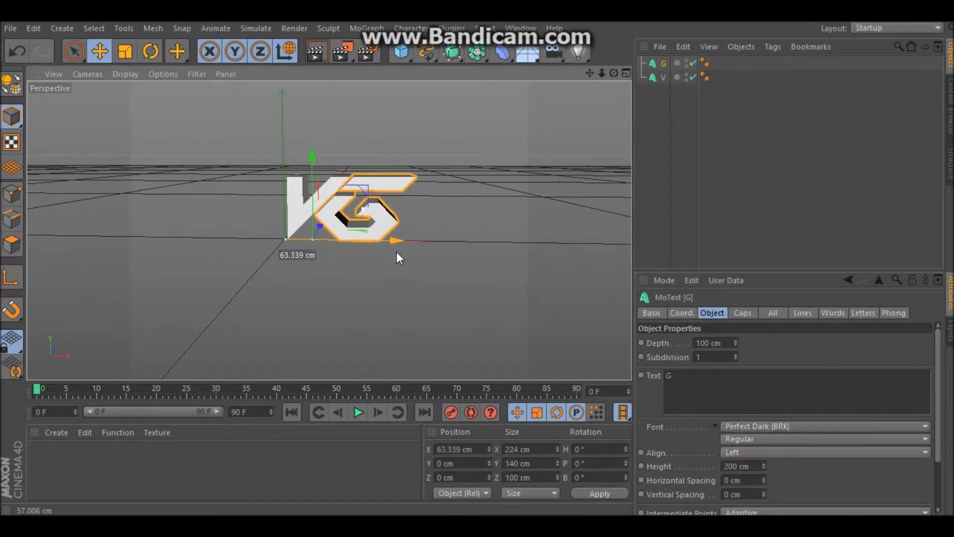
scroll(296, 216, up, 5)
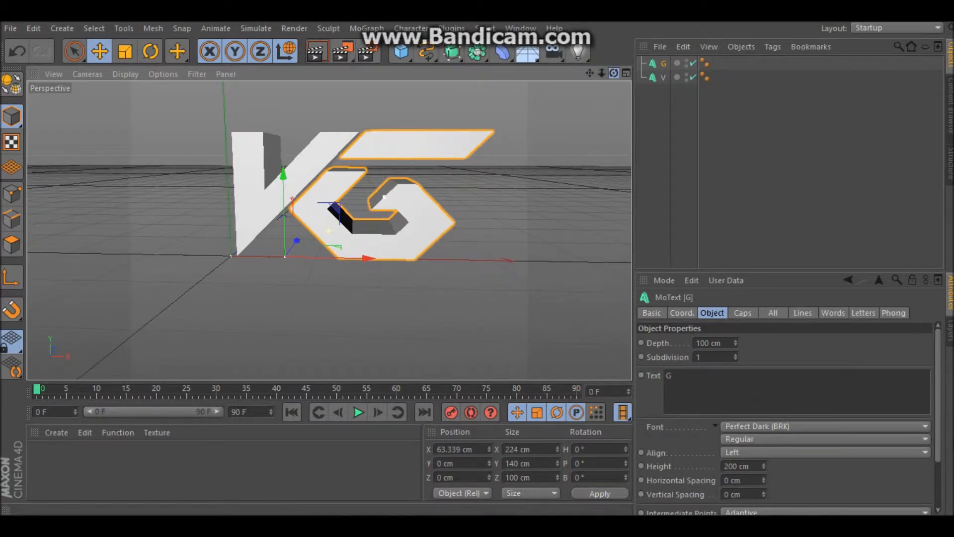
drag(614, 73, 616, 74)
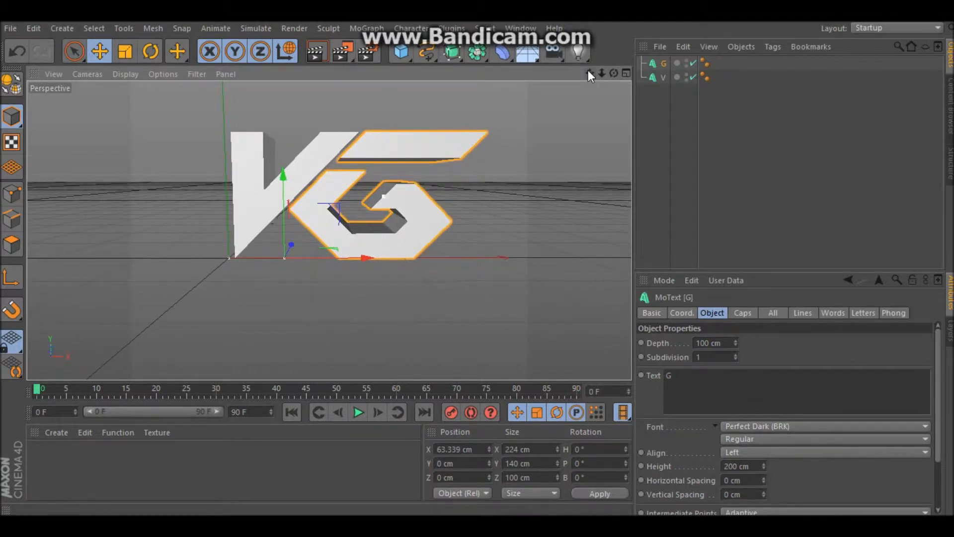
drag(368, 260, 326, 258)
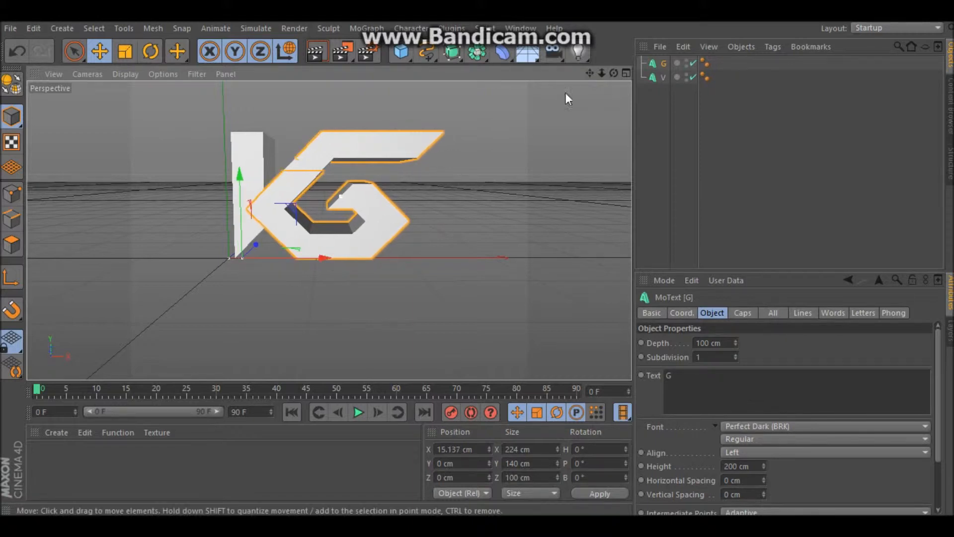
mouse_move(614, 73)
mouse_down()
mouse_move(646, 80)
mouse_move(615, 85)
mouse_move(594, 71)
mouse_move(615, 80)
mouse_up()
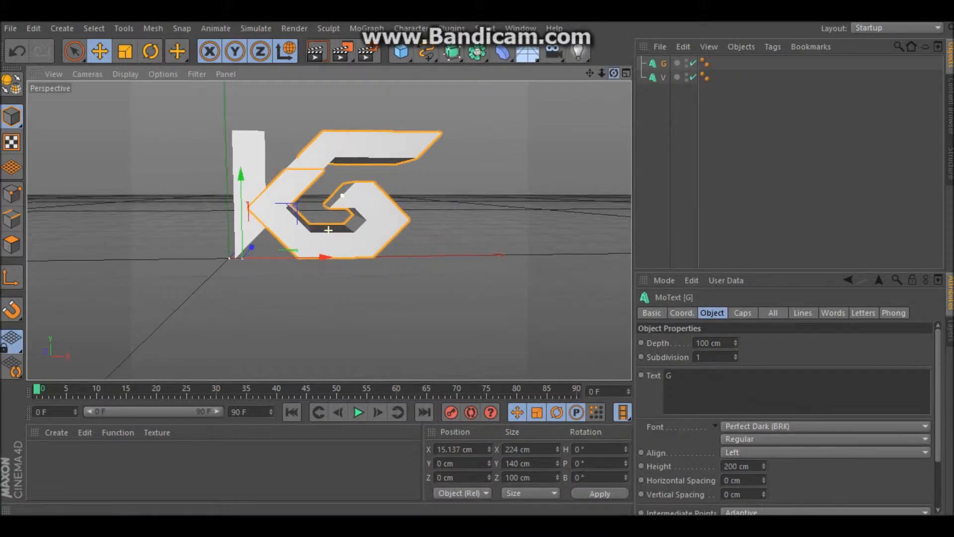
Select both letters, create a new material and set its colour to green with R 0, G 161, B 0
click(682, 145)
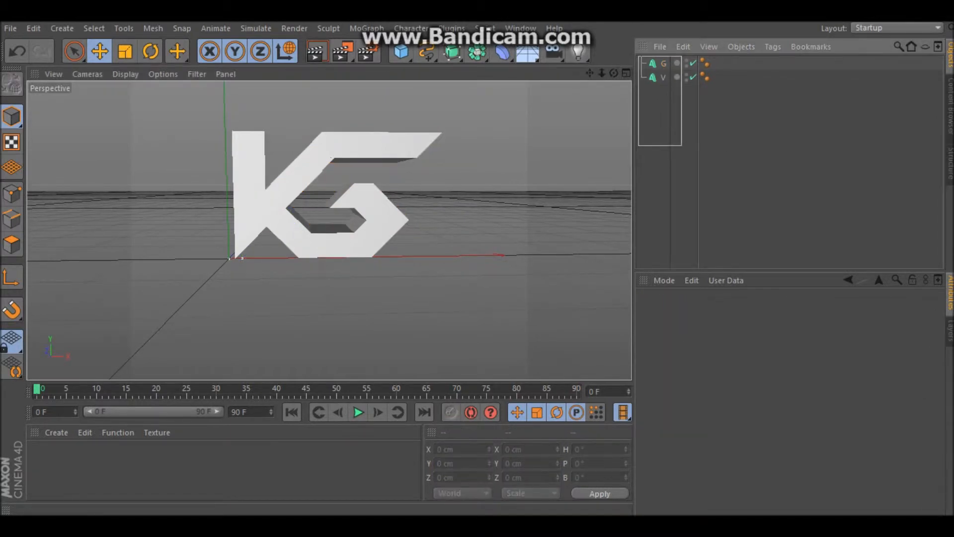
key(ctrl+a)
double_click(64, 446)
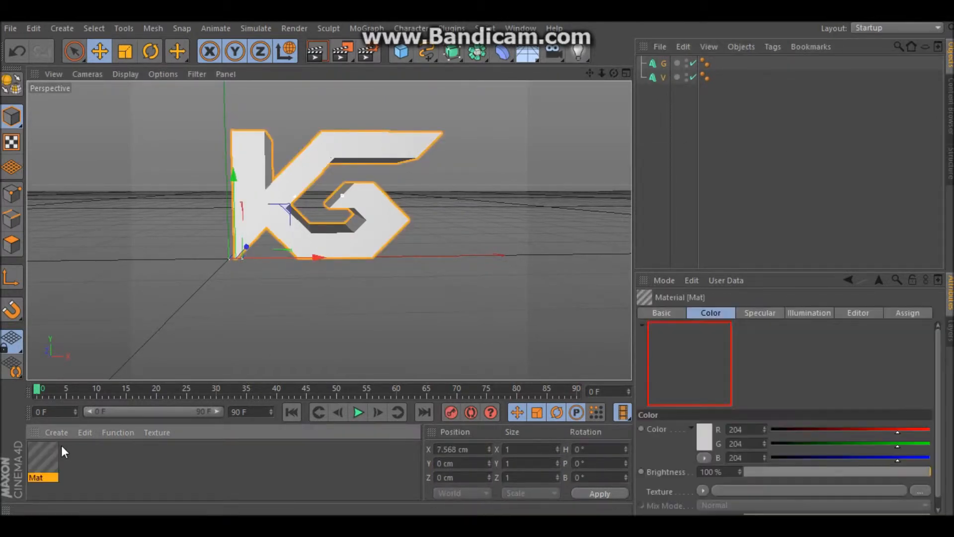
double_click(52, 451)
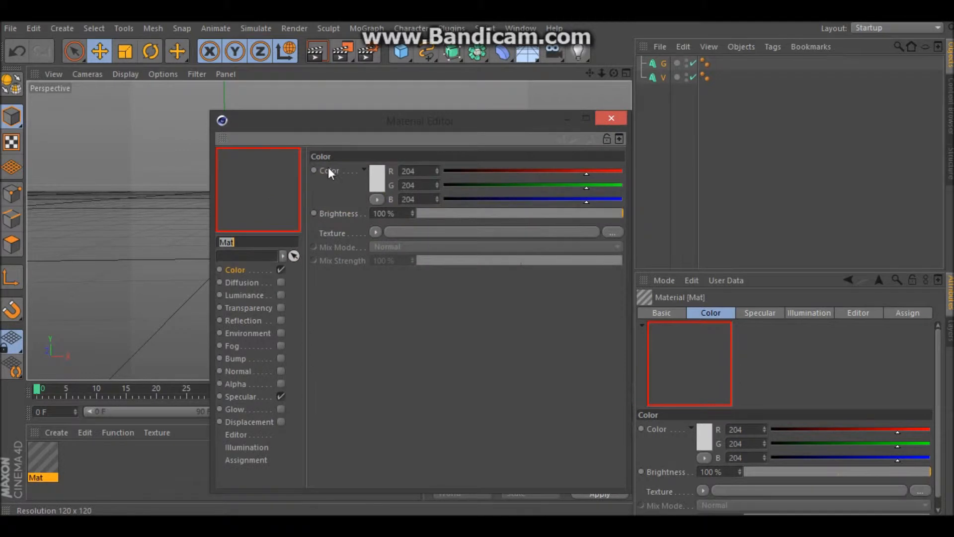
click(545, 186)
drag(537, 199, 357, 208)
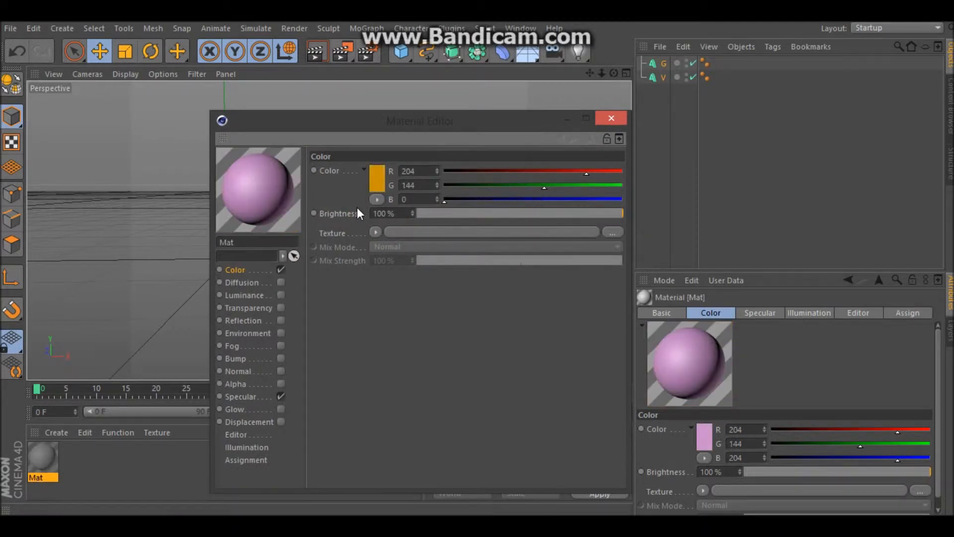
click(444, 170)
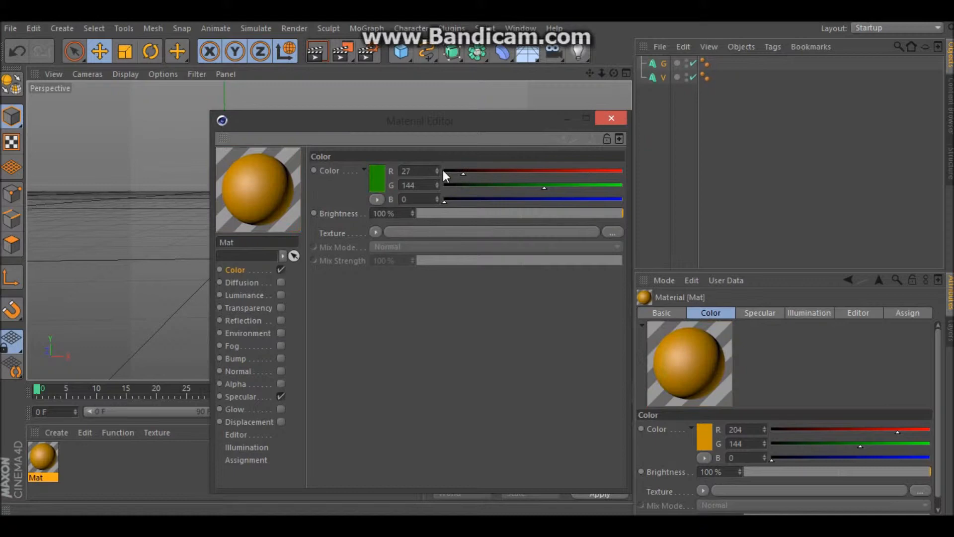
click(558, 183)
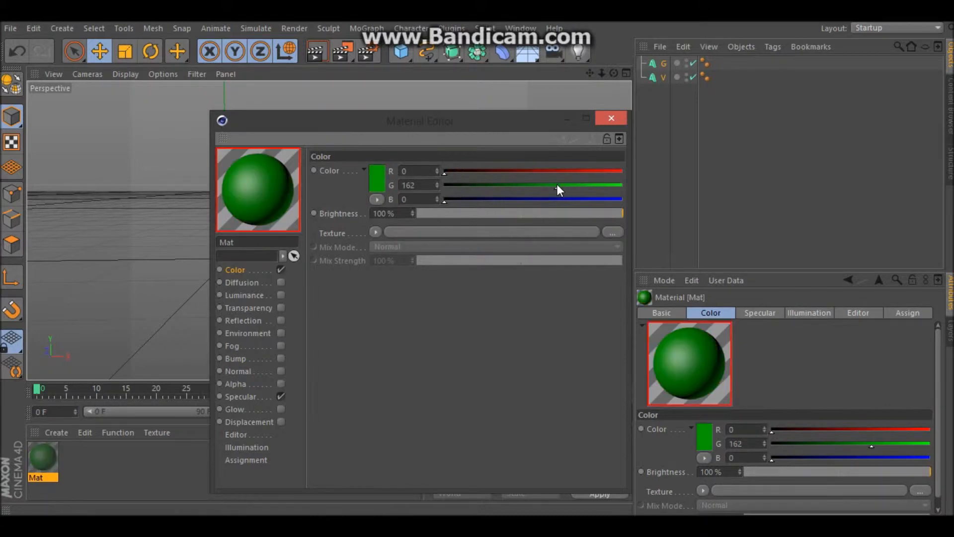
Change the green material's preview shape to Rounded Cube (GI) and close the Material Editor
right_click(244, 206)
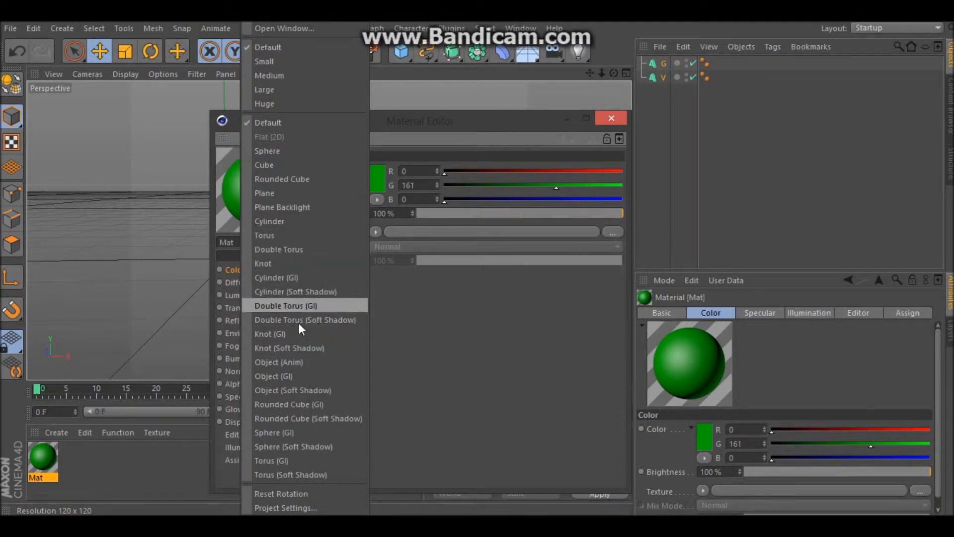
click(296, 403)
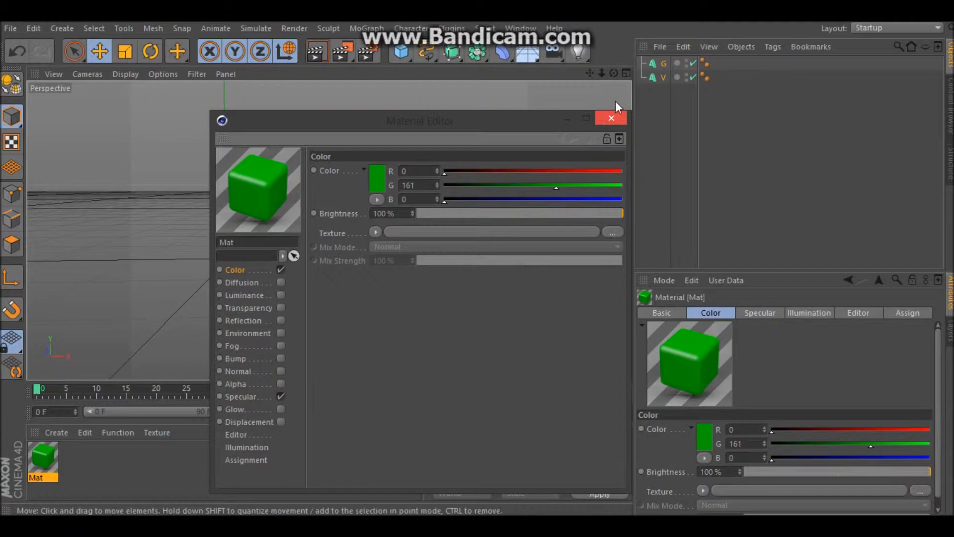
click(611, 119)
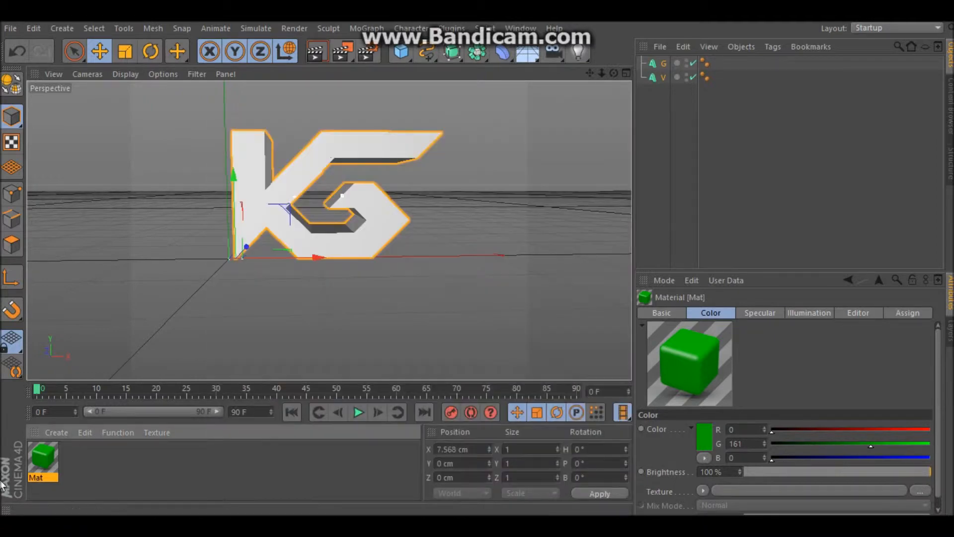
Apply the green material to both the G and V text objects and preview the result with a viewport render
drag(56, 457, 664, 64)
drag(55, 468, 664, 78)
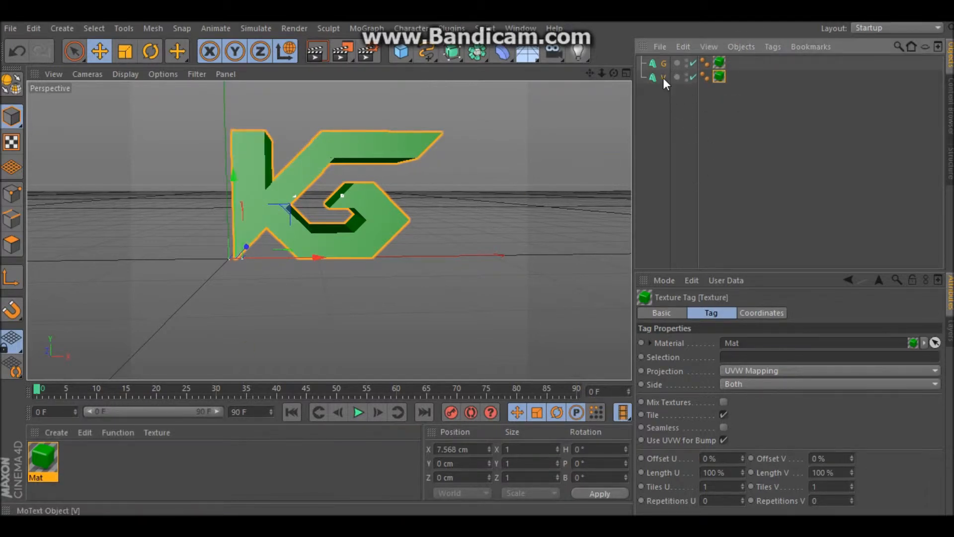
click(312, 57)
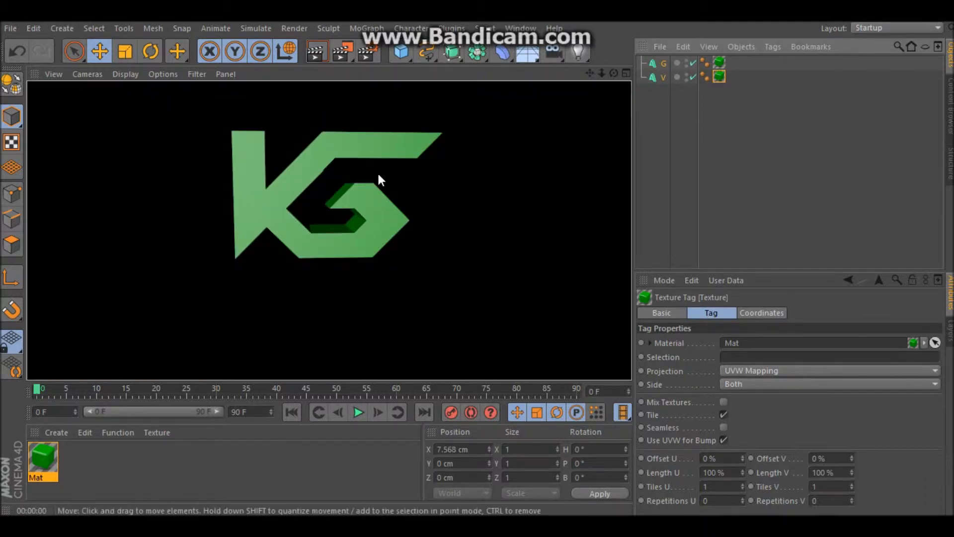
click(467, 149)
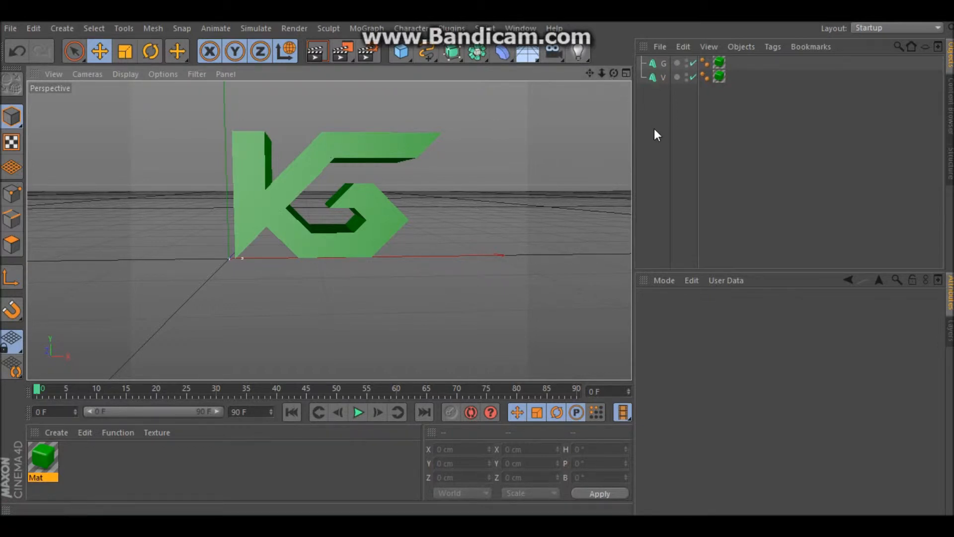
Select both letters and duplicate them in place
drag(653, 131, 646, 59)
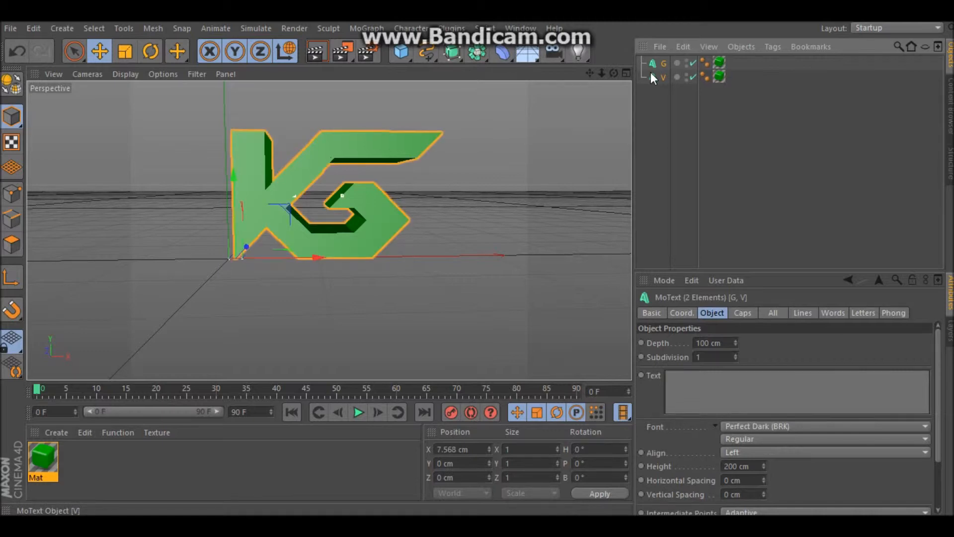
key(ctrl+c)
key(ctrl+v)
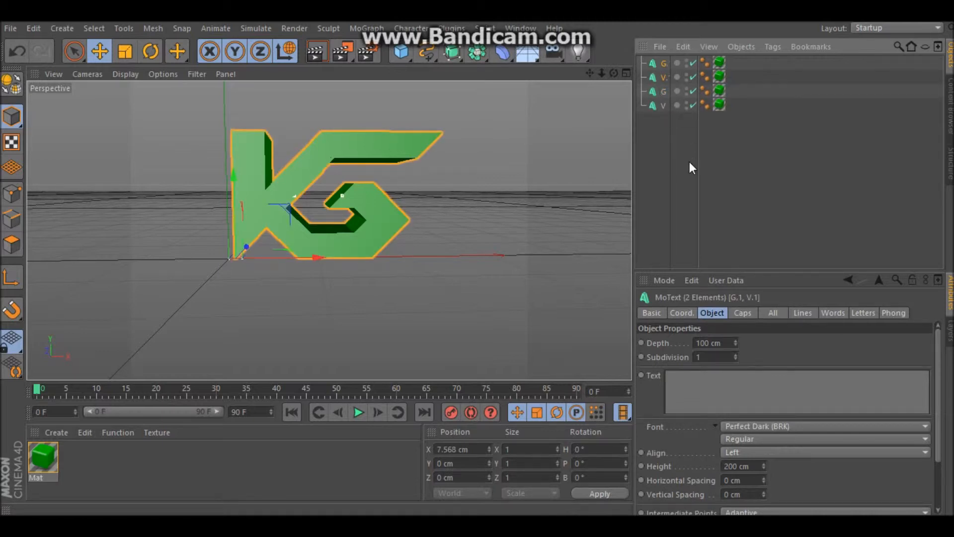
Move the duplicated G and V back along the Z axis to about 30.6 cm
click(755, 147)
click(664, 78)
drag(790, 76, 567, 121)
drag(328, 230, 299, 190)
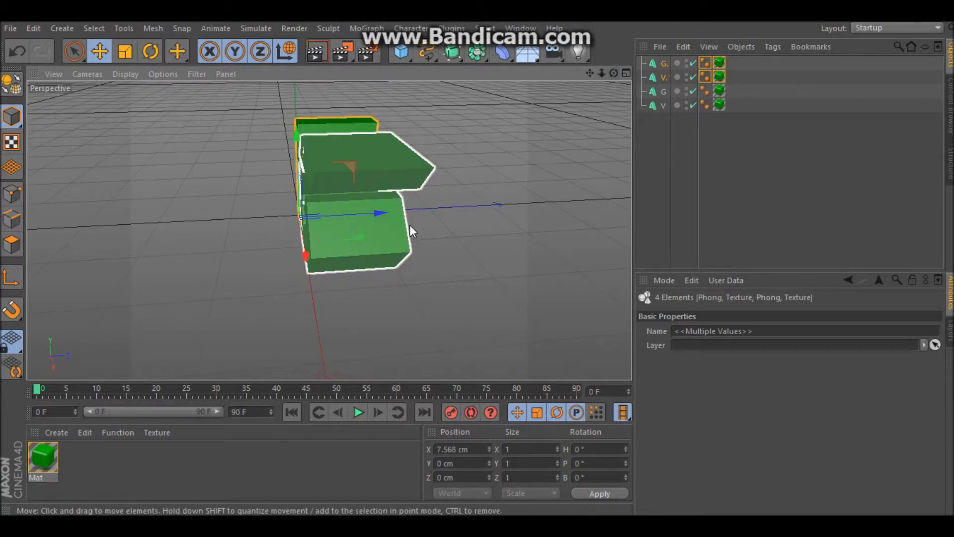
drag(383, 214, 402, 214)
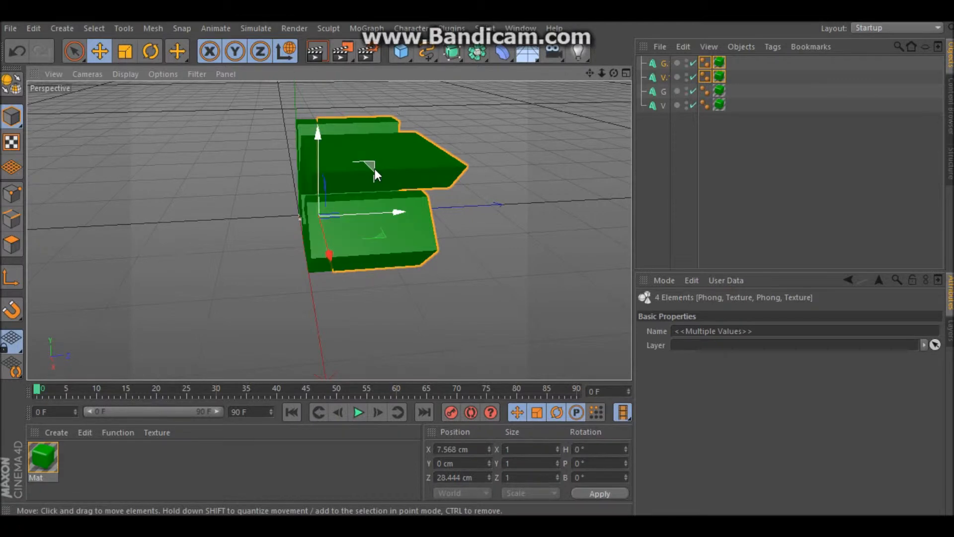
drag(395, 214, 397, 214)
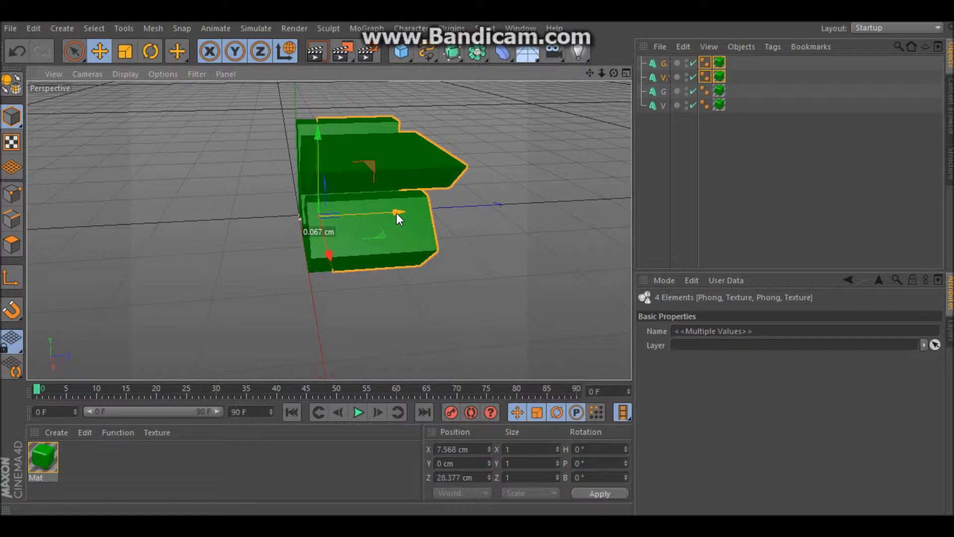
mouse_move(396, 214)
mouse_down()
mouse_move(379, 215)
mouse_move(402, 212)
mouse_up()
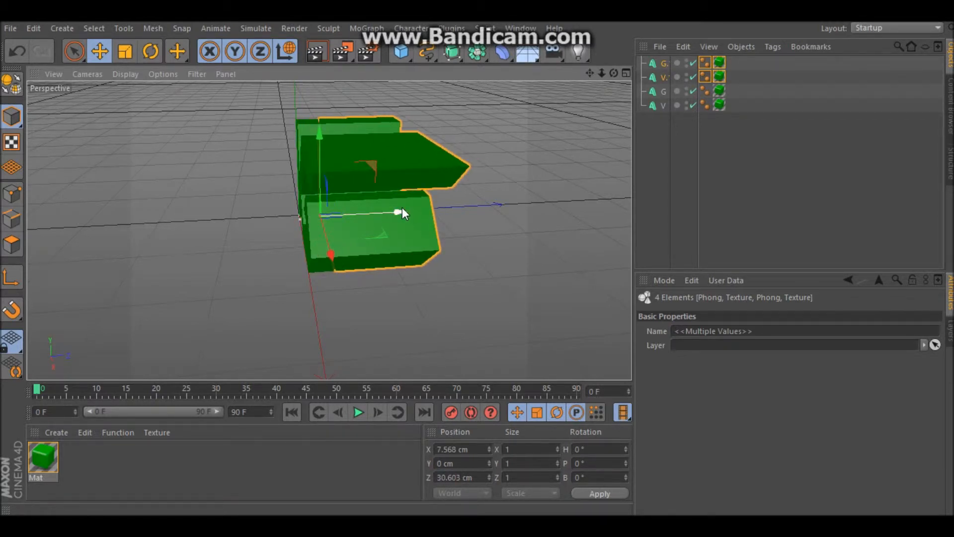
Remove the green texture tags from the duplicated G and V
drag(613, 73, 594, 76)
click(646, 99)
drag(753, 79, 720, 25)
key(Delete)
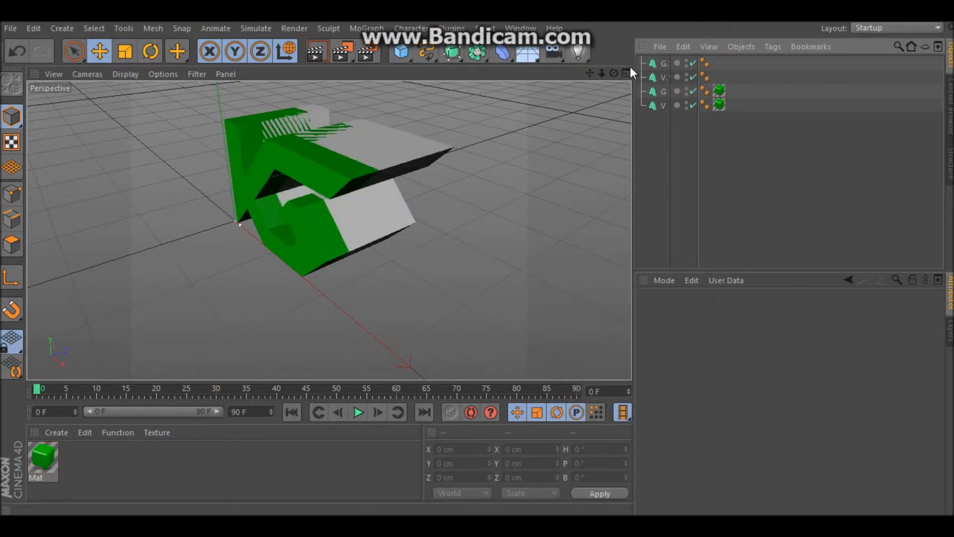
Create a second material with a Rounded Cube (GI) preview and set its colour to black, RGB 0, 0, 0
double_click(75, 458)
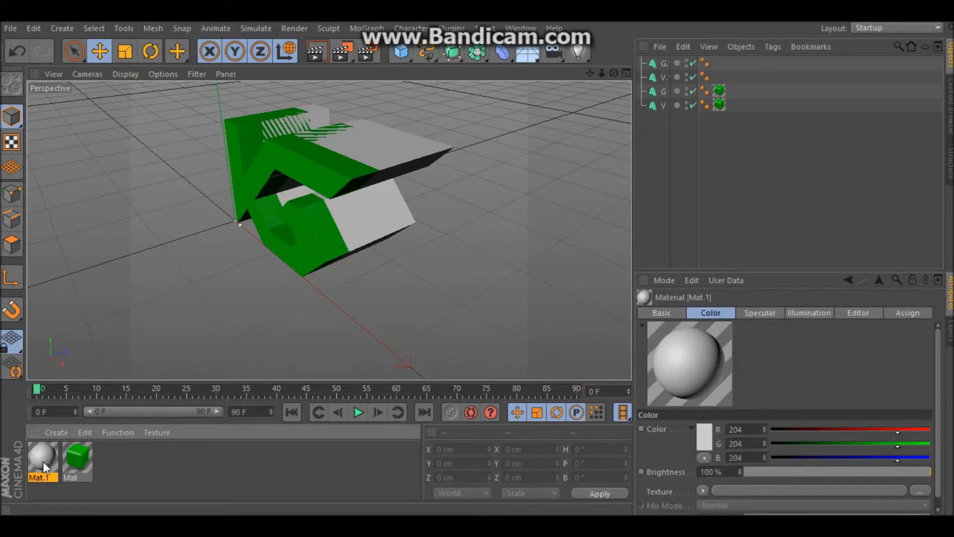
double_click(43, 461)
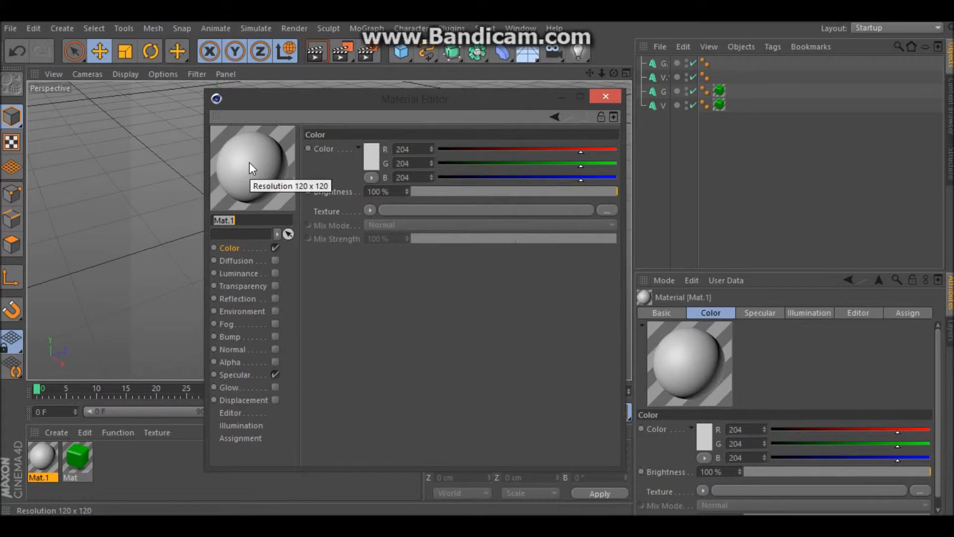
right_click(249, 162)
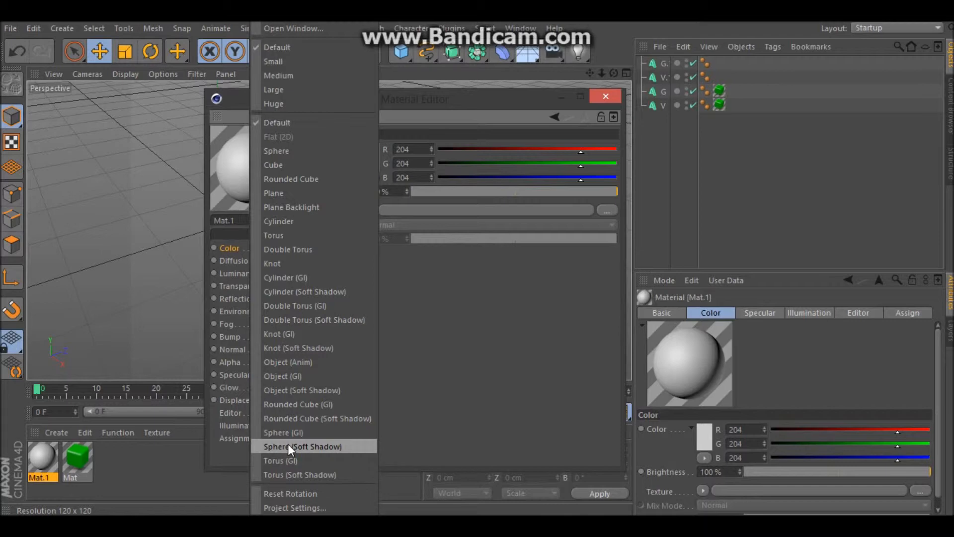
click(289, 405)
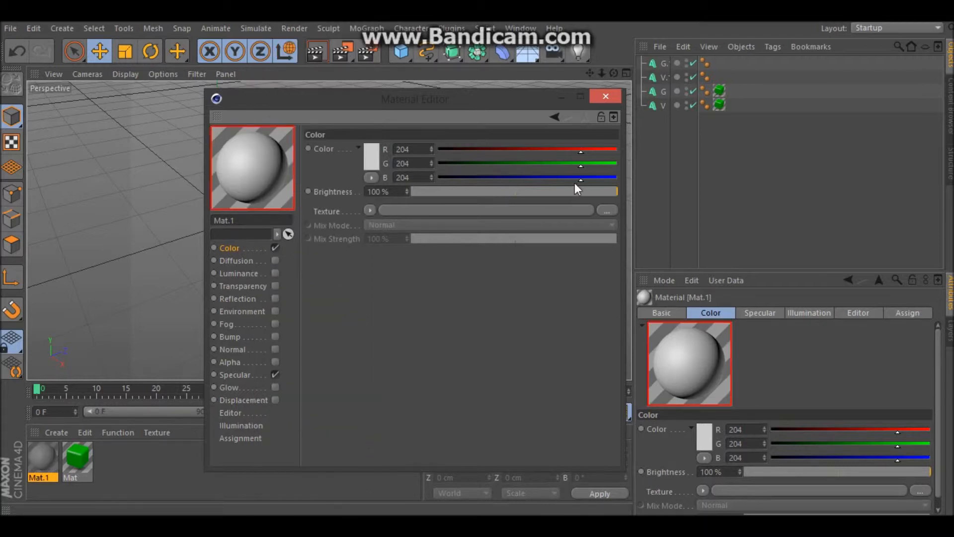
drag(524, 176, 341, 173)
drag(469, 162, 277, 153)
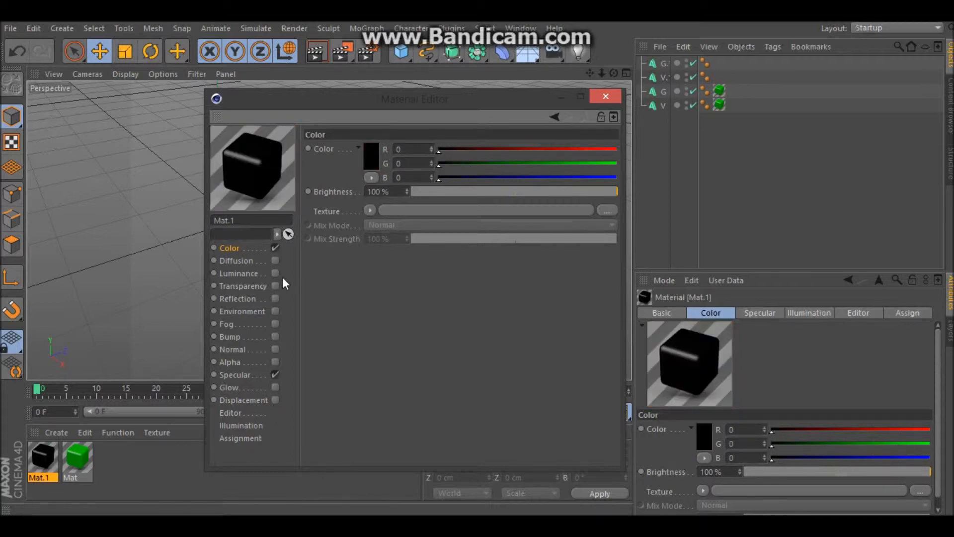
Enable Reflection on the black material at 20% brightness and close the Material Editor
click(276, 299)
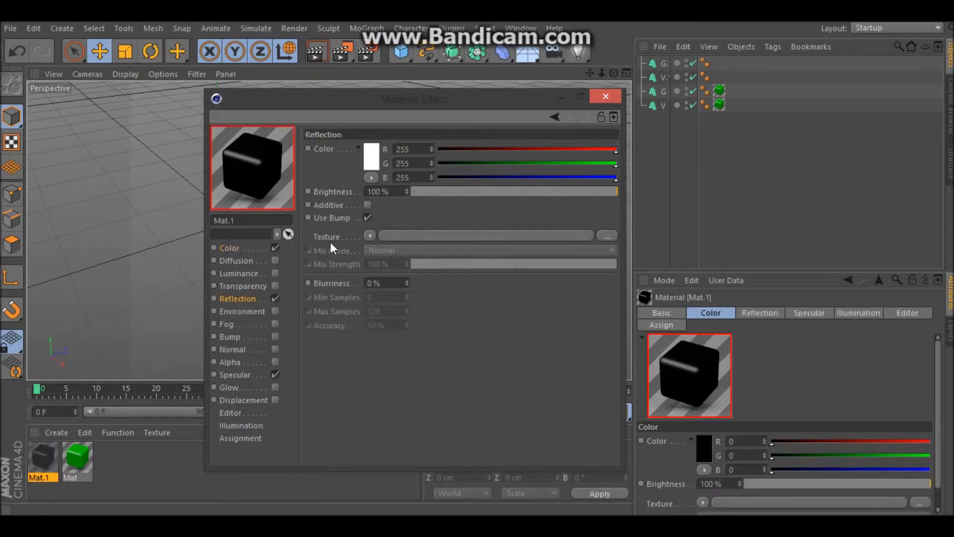
click(473, 191)
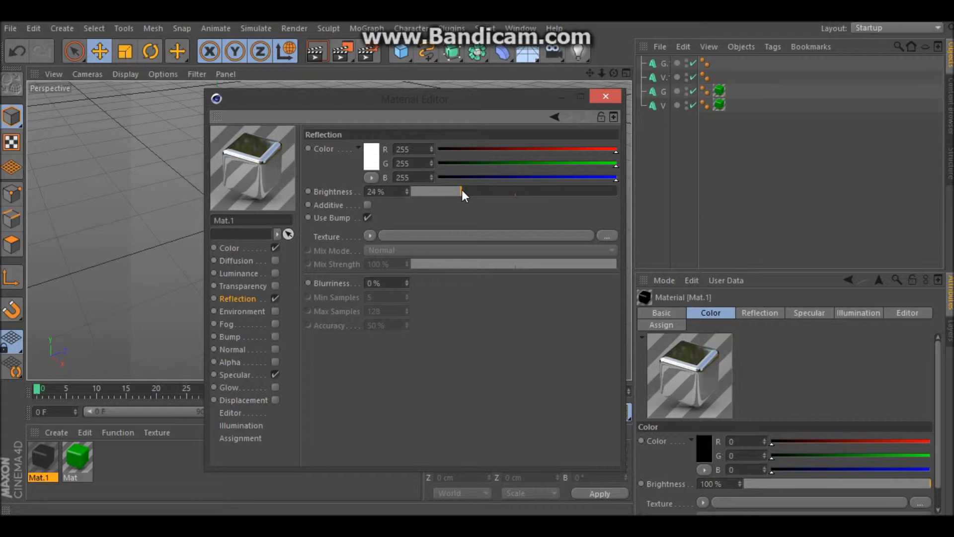
drag(467, 191, 454, 191)
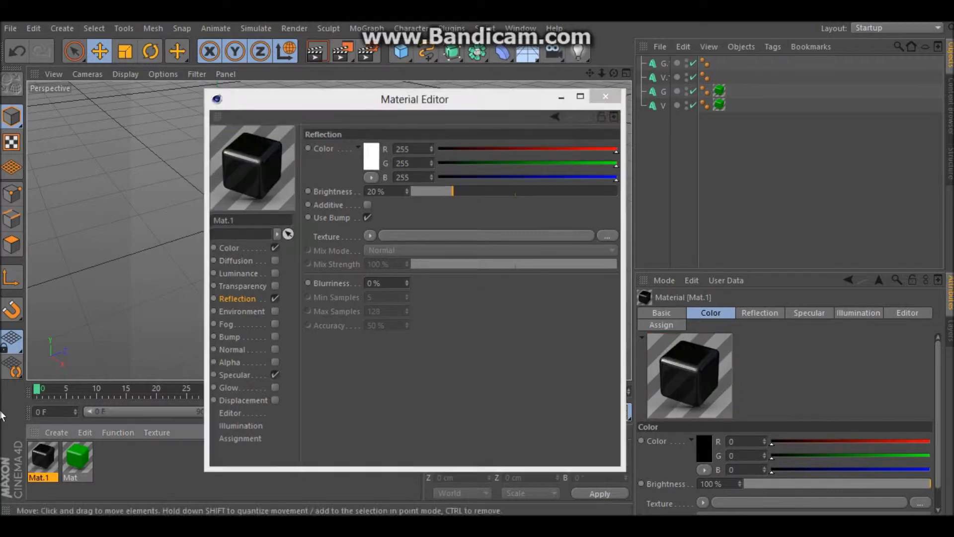
click(609, 99)
Apply the black reflective material to the duplicated G and V, and check it with a viewport render
drag(50, 465, 494, 200)
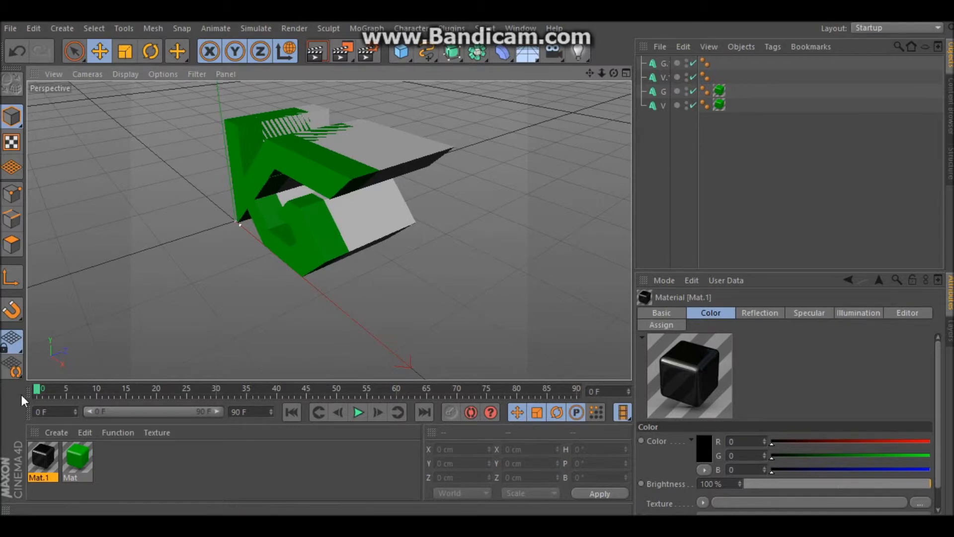
drag(42, 462, 666, 63)
drag(44, 439, 666, 74)
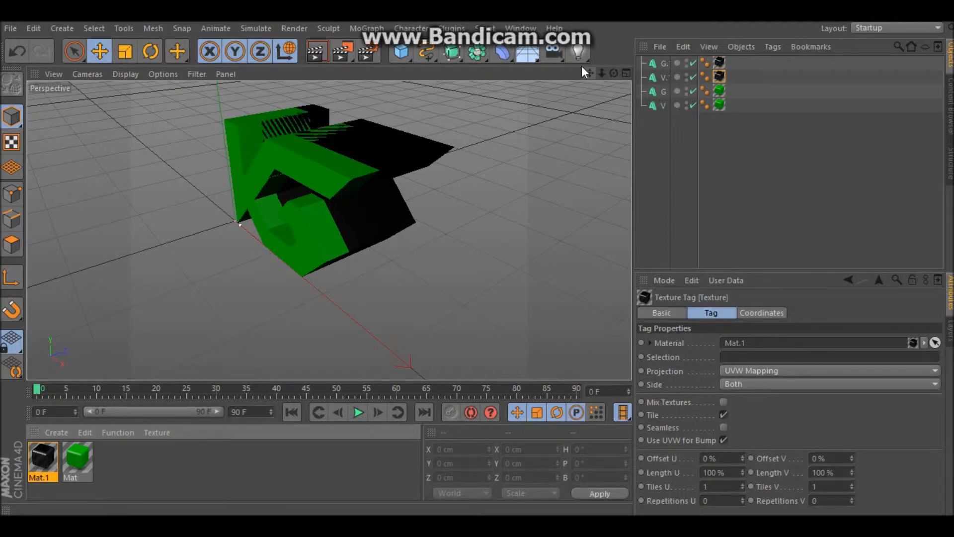
click(316, 52)
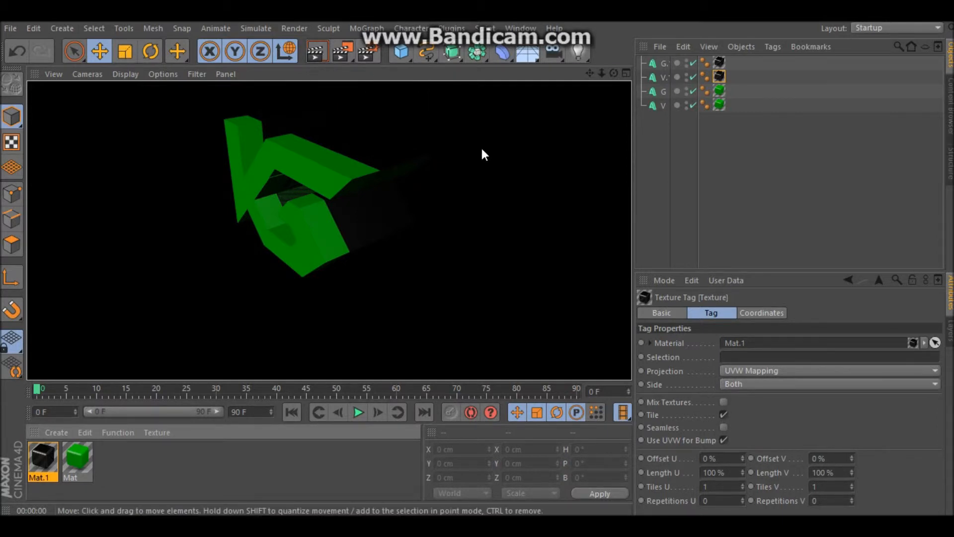
click(464, 169)
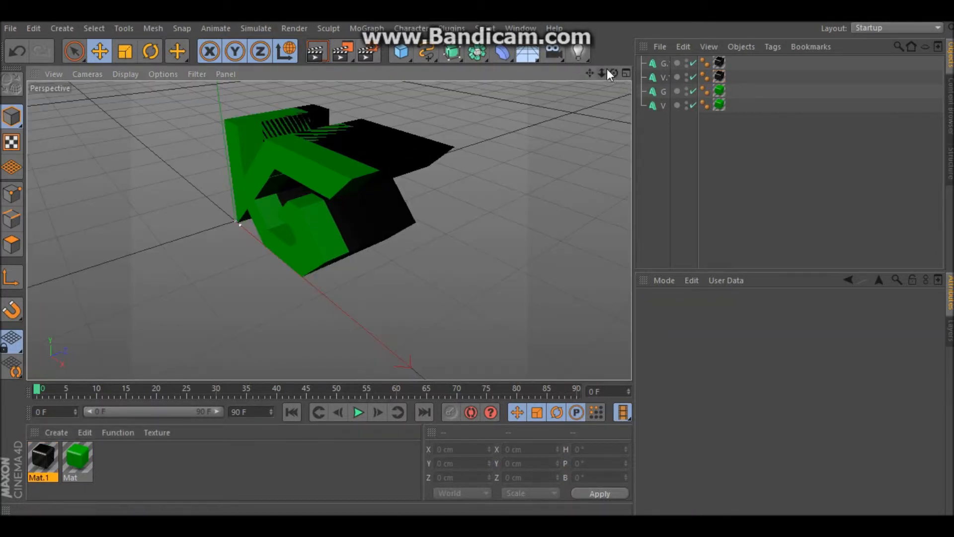
Add an omni light and place it in front of the letters at about X 92, Y 69, Z -368 cm
mouse_move(614, 73)
mouse_down()
mouse_move(562, 94)
mouse_move(610, 67)
mouse_up()
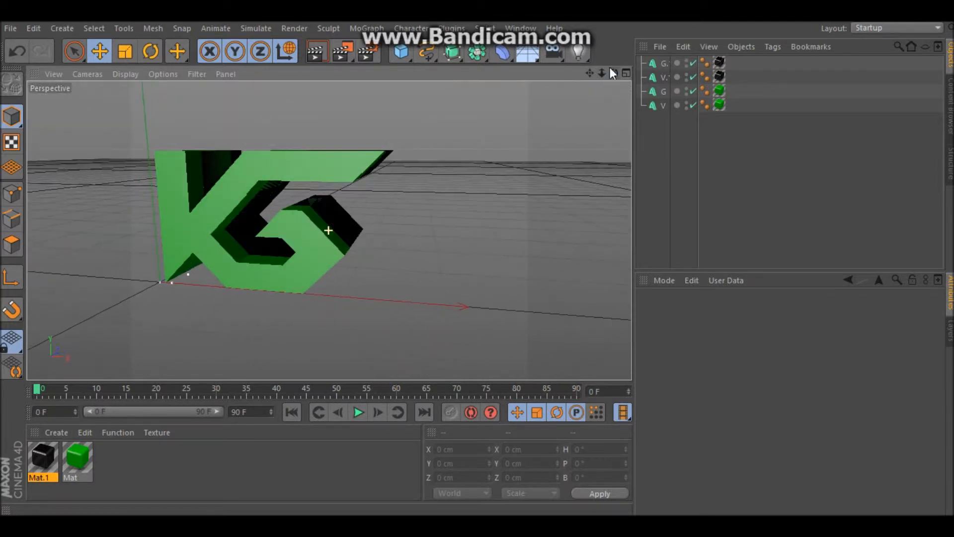
click(580, 50)
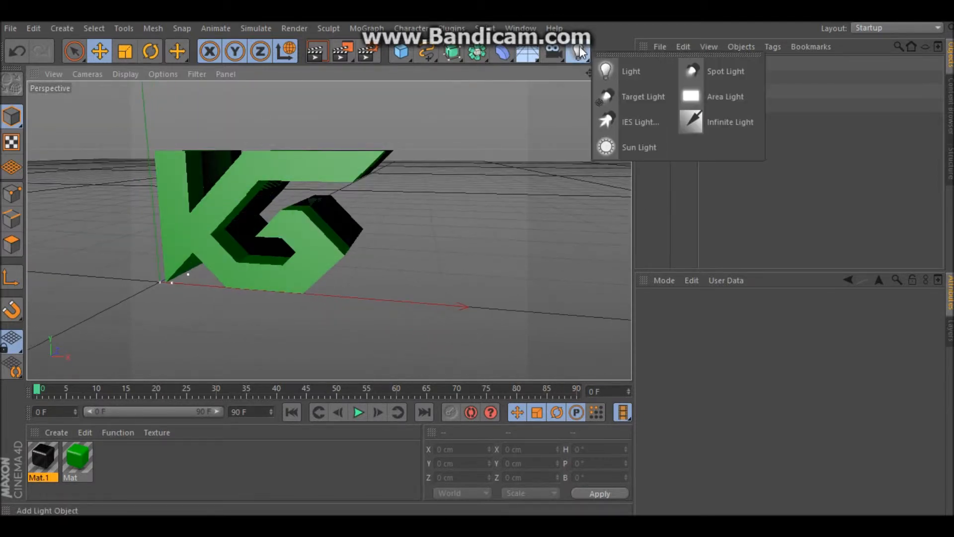
click(621, 62)
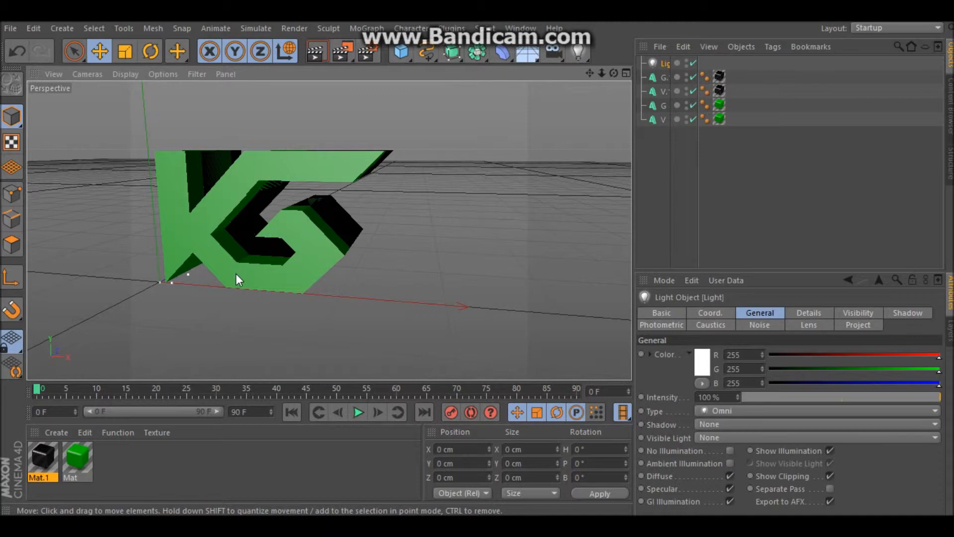
drag(234, 289, 301, 304)
drag(615, 73, 413, 205)
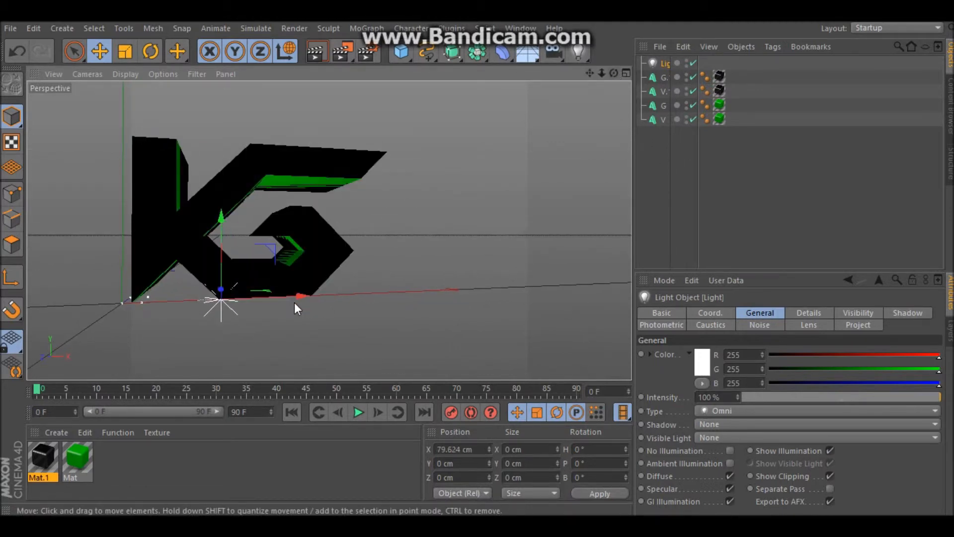
drag(303, 296, 314, 296)
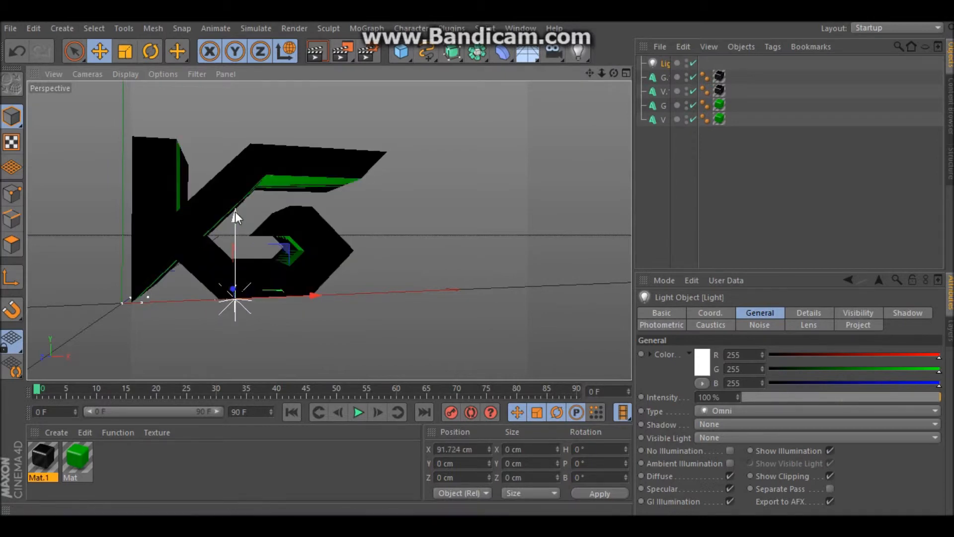
drag(235, 211, 236, 180)
drag(234, 224, 271, 203)
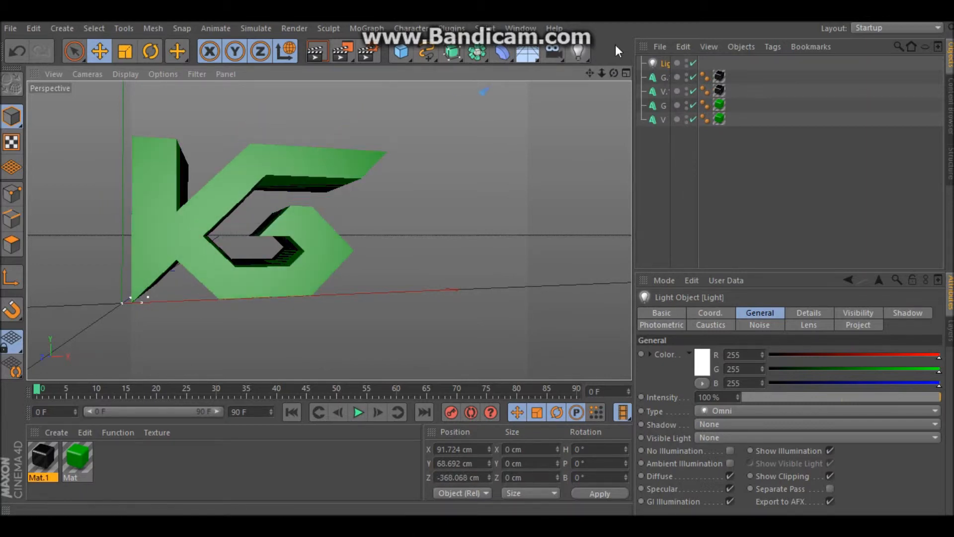
Set the light's shadow type to Shadow Maps (Soft)
drag(614, 73, 595, 71)
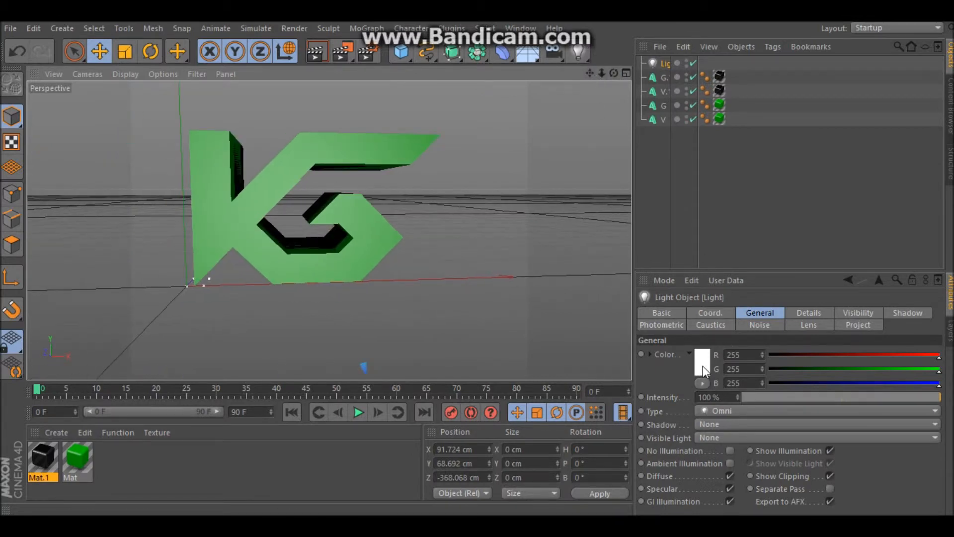
click(716, 423)
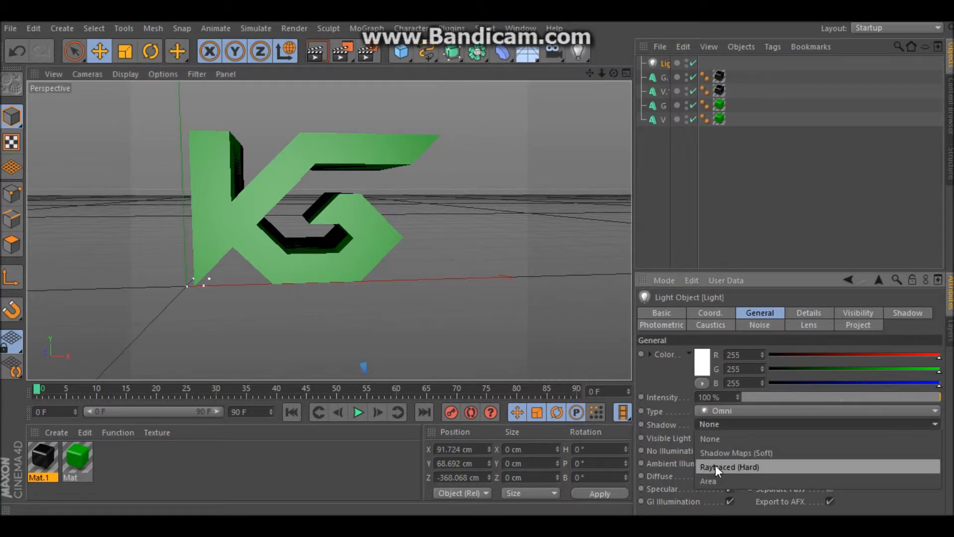
click(723, 454)
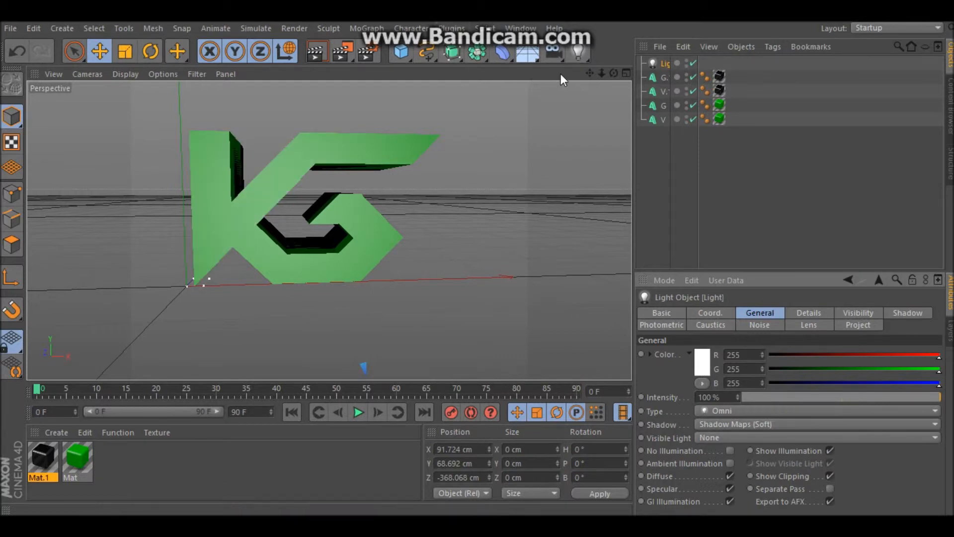
drag(614, 73, 599, 74)
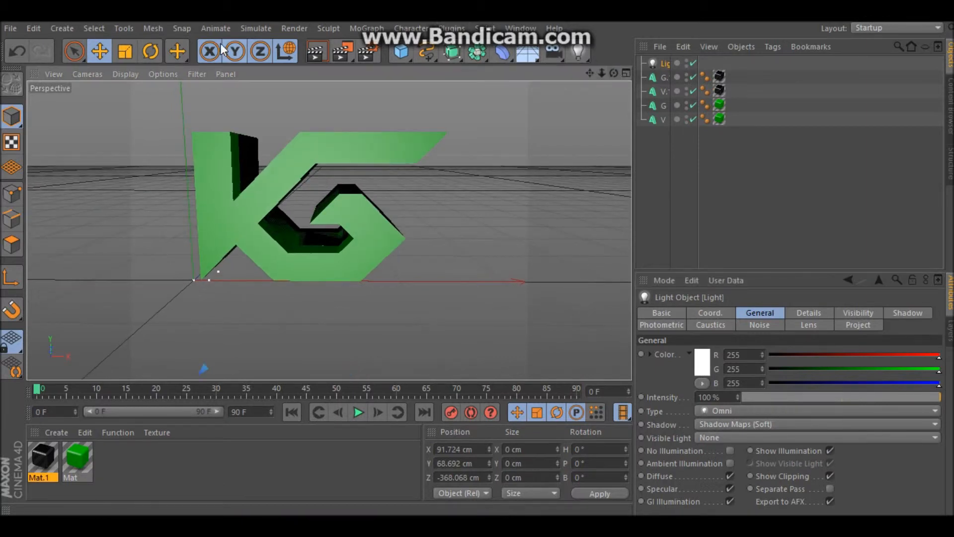
Set the render output resolution to 250 x 200 pixels in the render settings
click(366, 53)
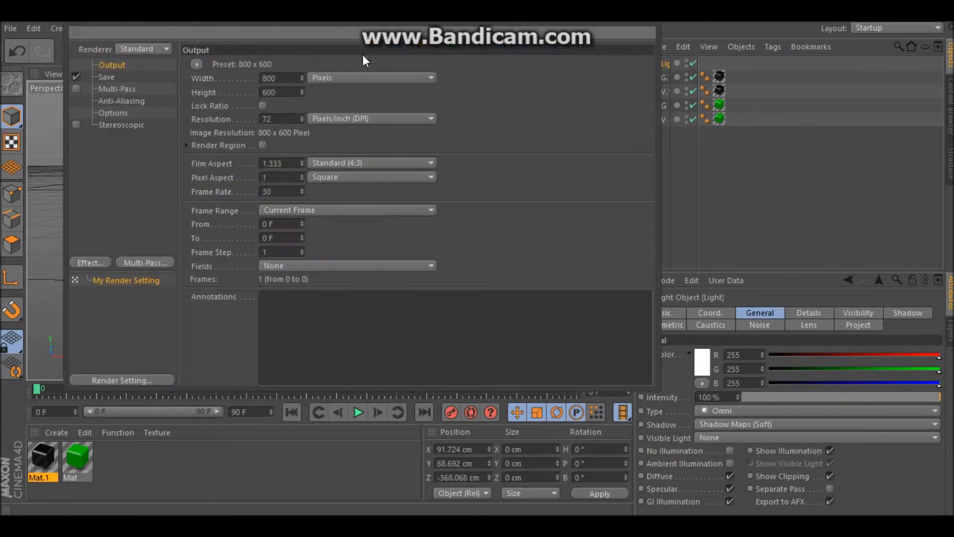
click(197, 65)
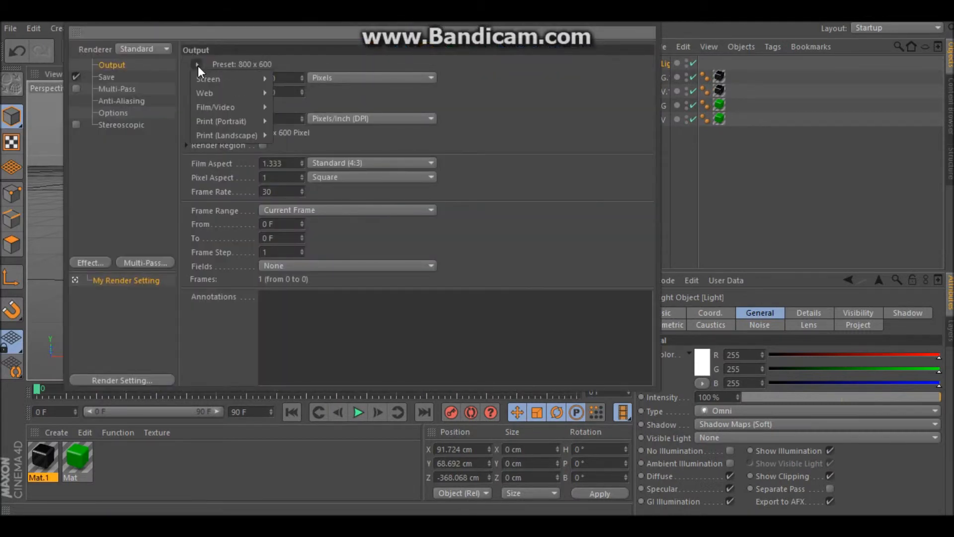
mouse_move(204, 79)
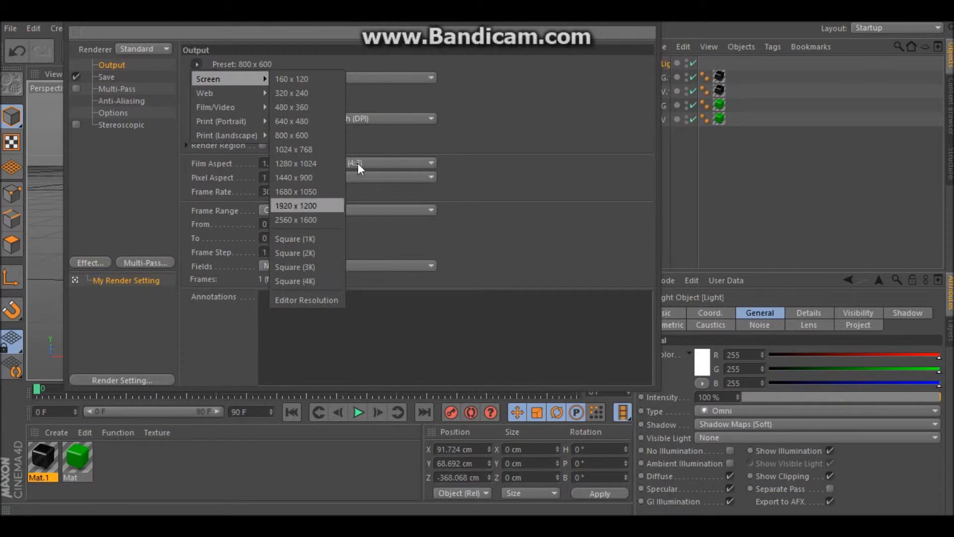
click(488, 80)
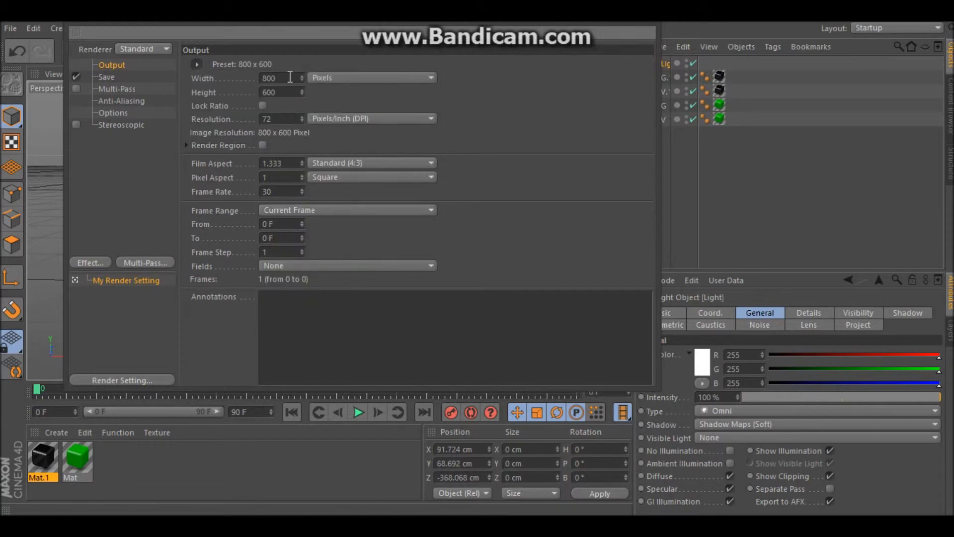
double_click(270, 78)
key(BackSpace)
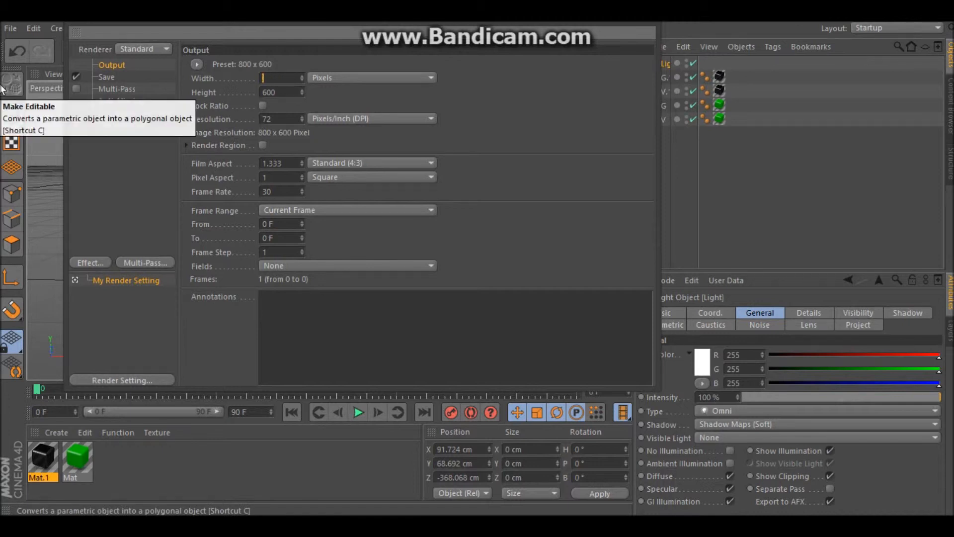
text(250)
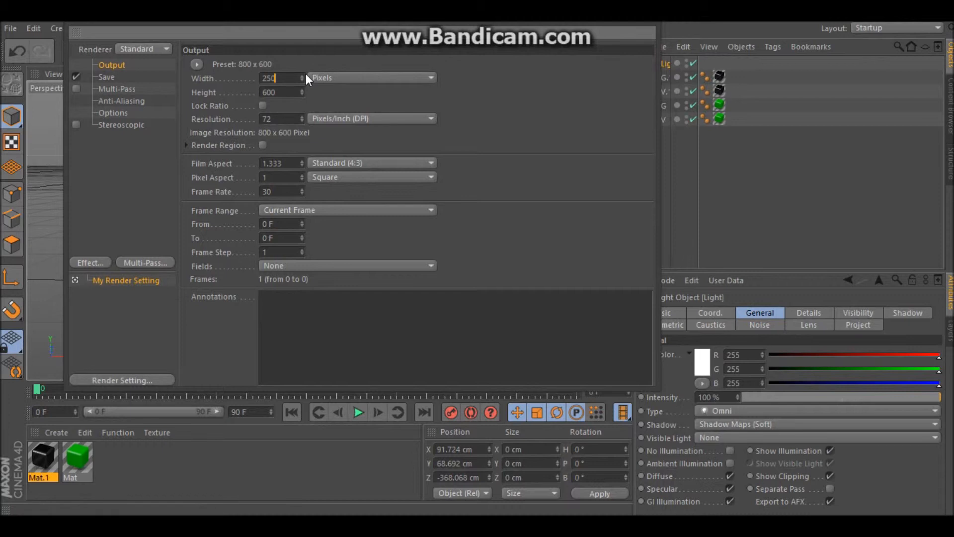
key(Tab)
key(BackSpace)
text(200)
key(Return)
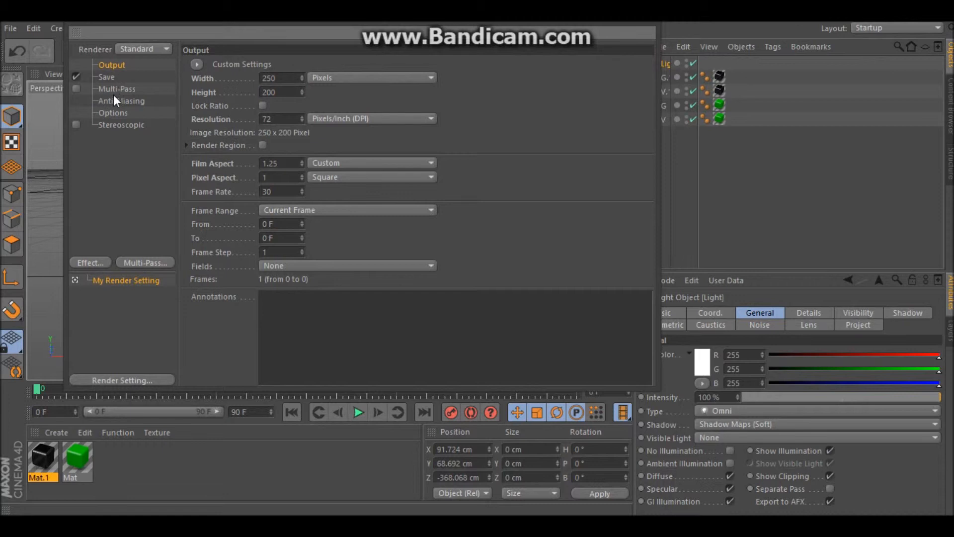
Set the render's save format to PNG and enable the Alpha Channel
click(107, 77)
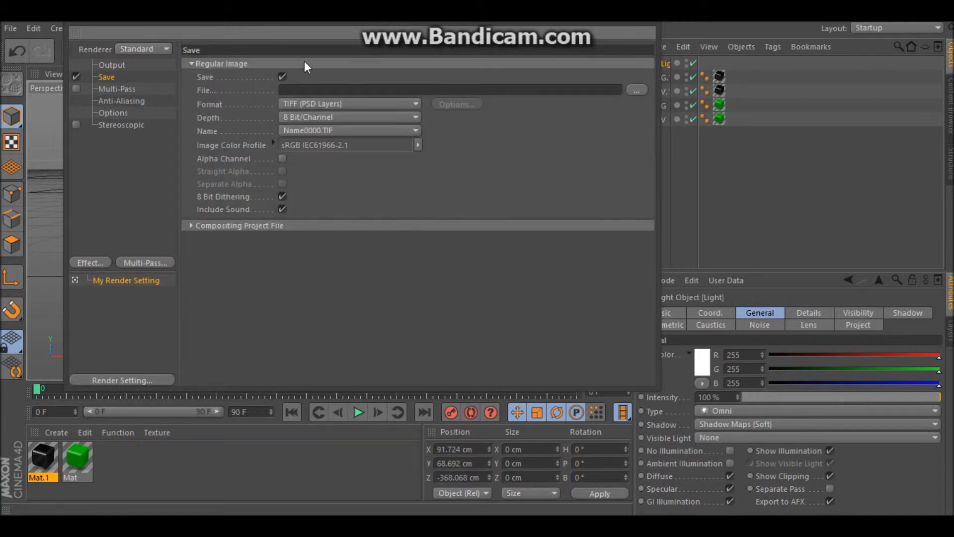
click(332, 104)
click(306, 244)
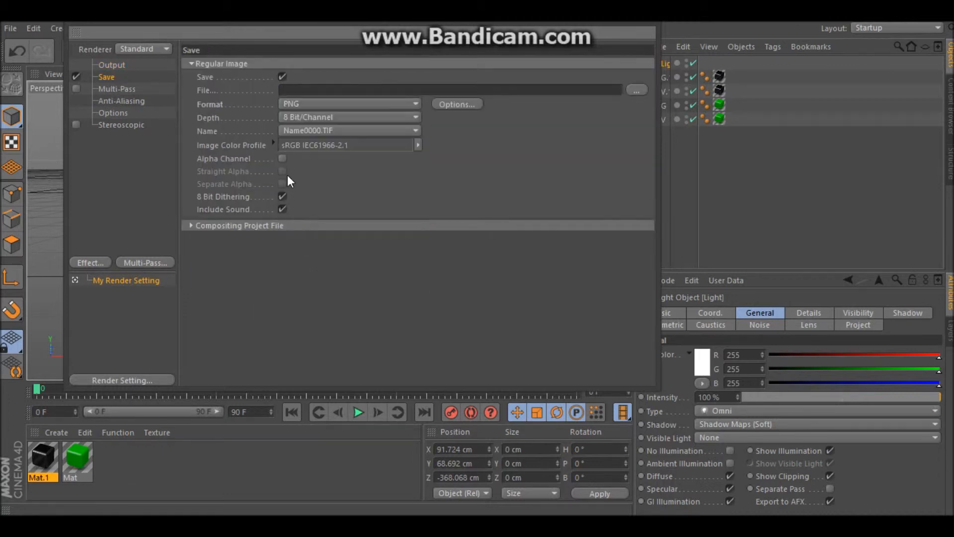
click(282, 158)
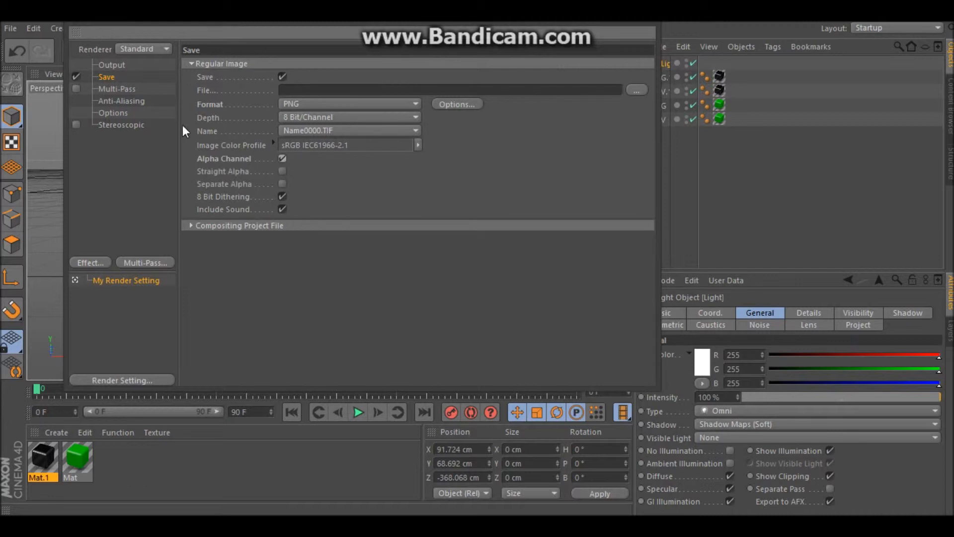
Set the render's anti-aliasing to Best and add the Ambient Occlusion effect
click(109, 112)
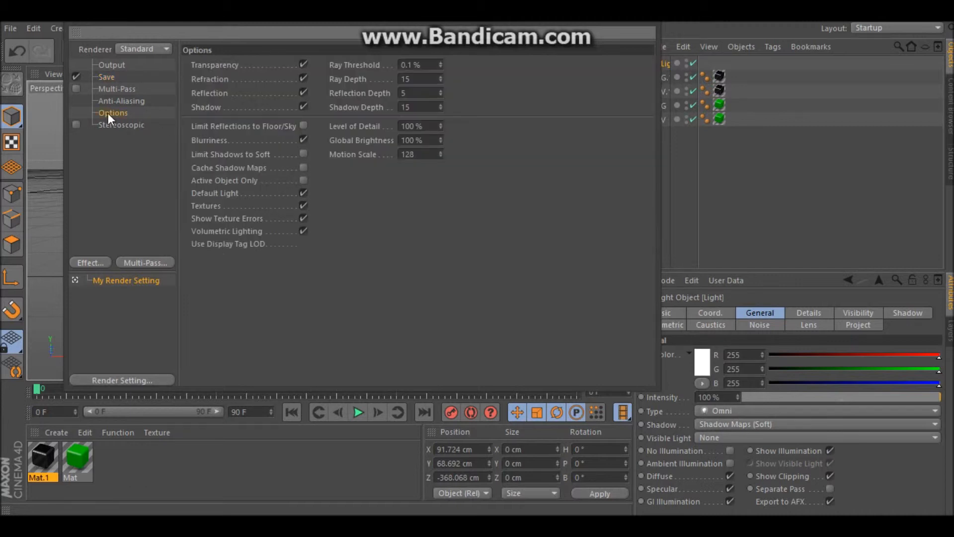
click(105, 103)
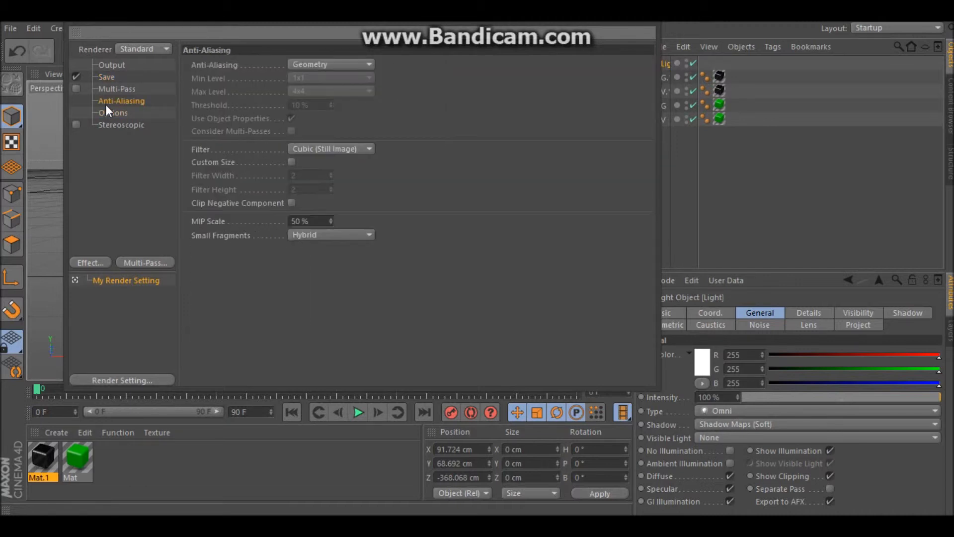
click(326, 62)
click(308, 100)
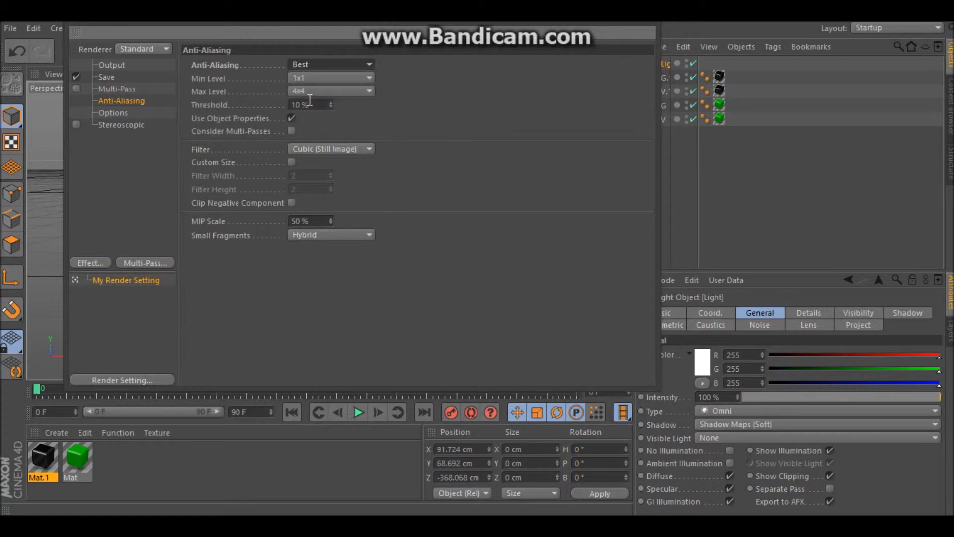
click(91, 266)
click(136, 208)
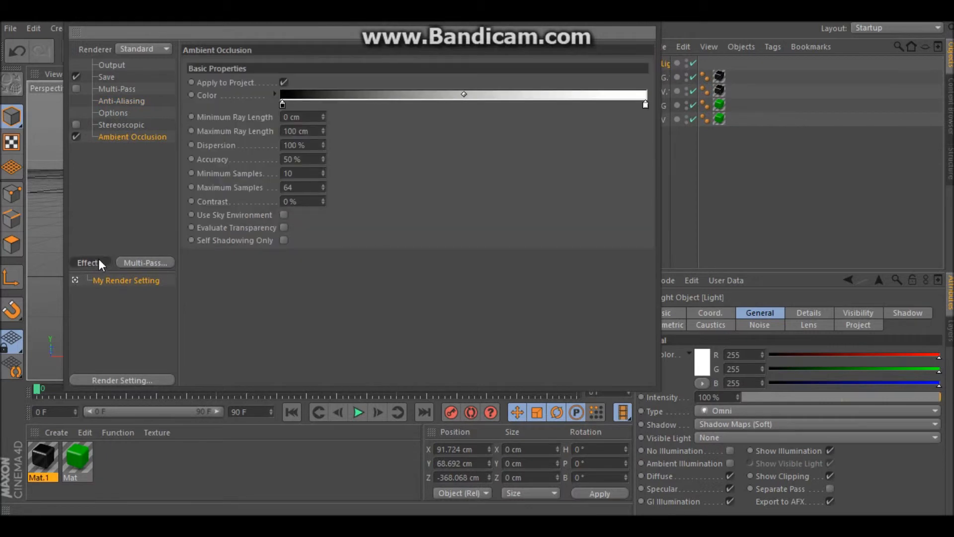
click(98, 260)
click(144, 296)
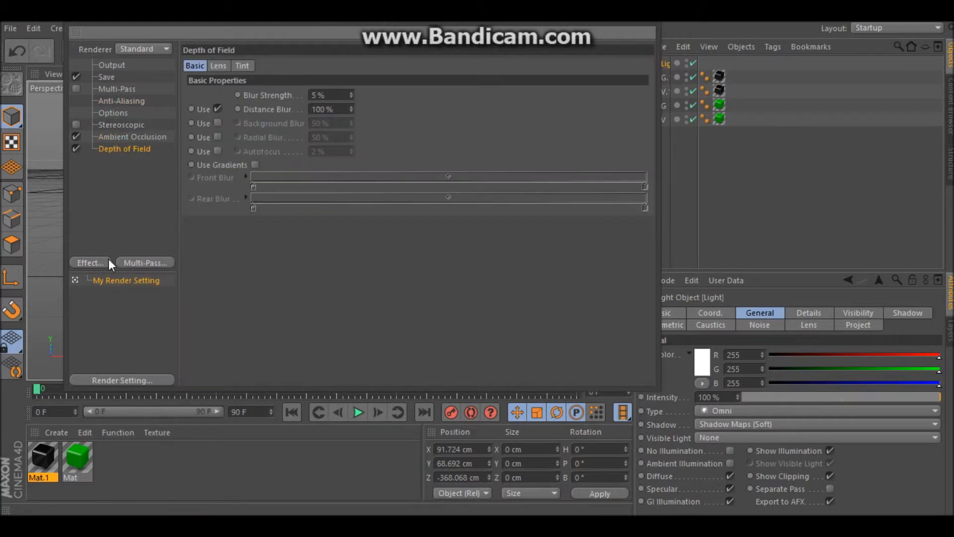
key(Delete)
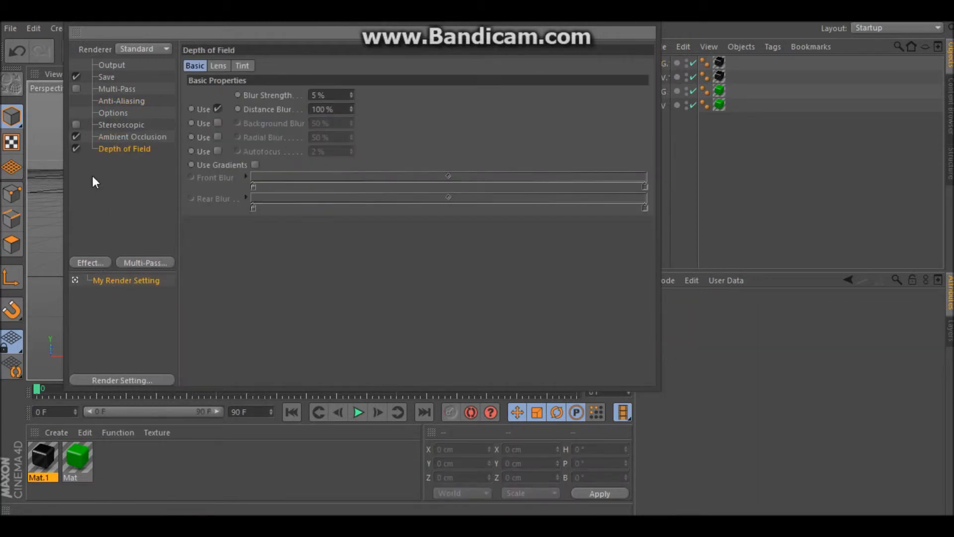
key(Delete)
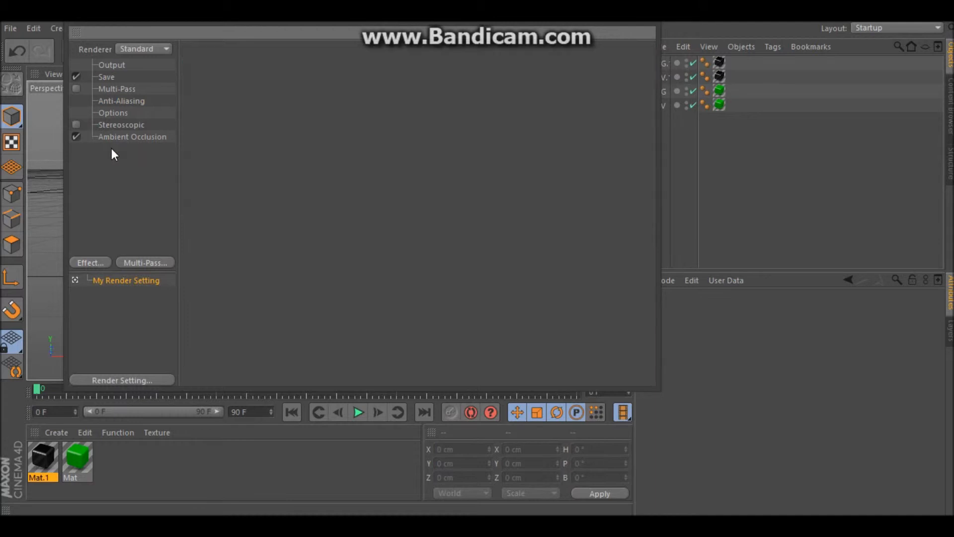
Add the Global Illumination effect to the render settings and close them
click(98, 259)
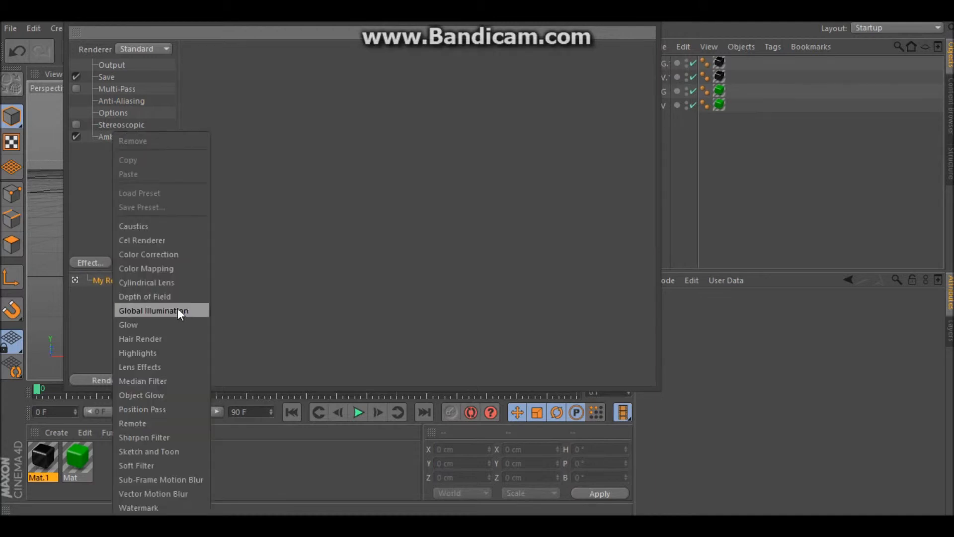
click(177, 309)
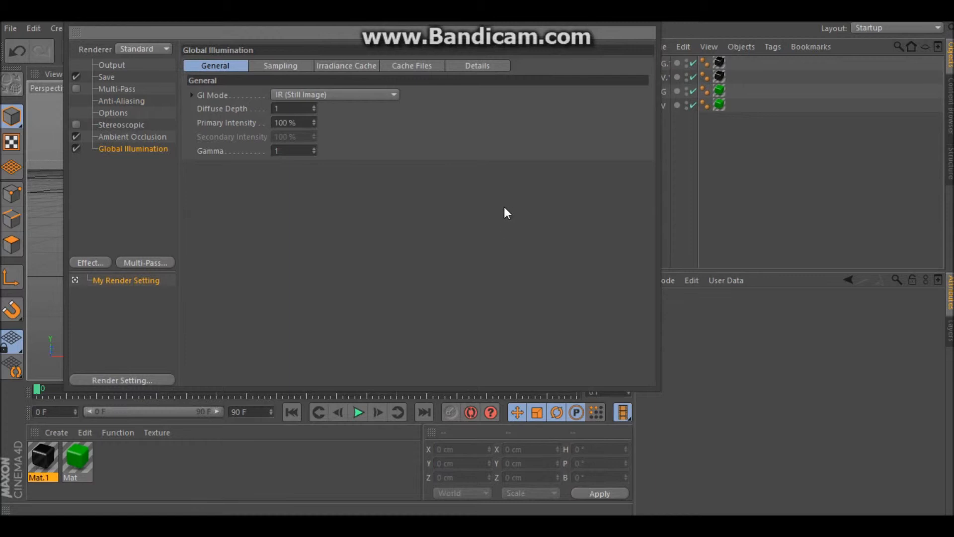
drag(416, 30, 396, 72)
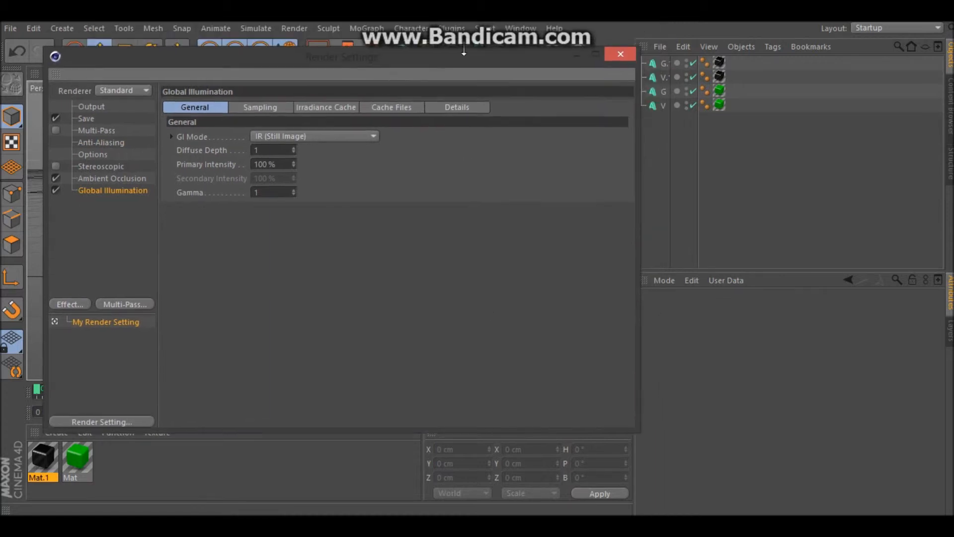
click(619, 55)
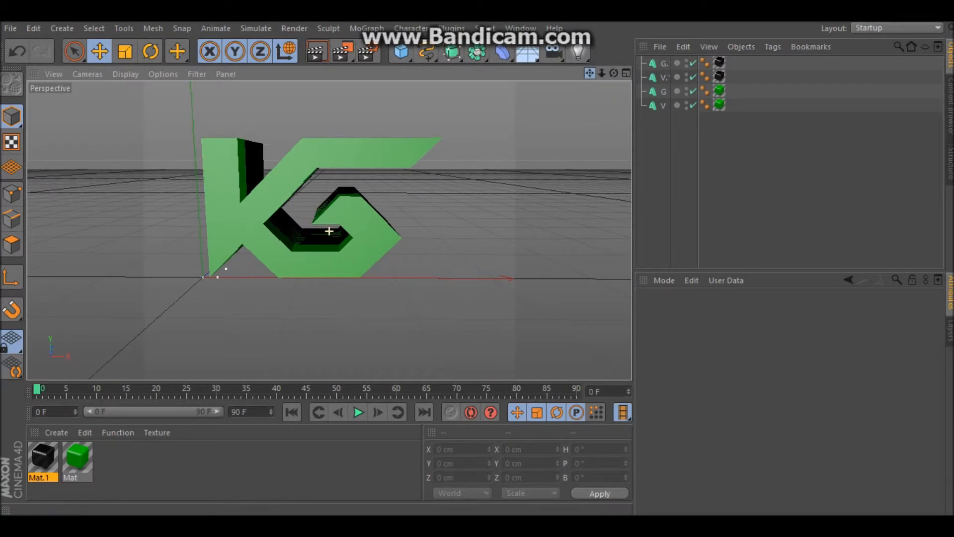
Set the render output height to 150 pixels and close the render settings
scroll(333, 204, up, 4)
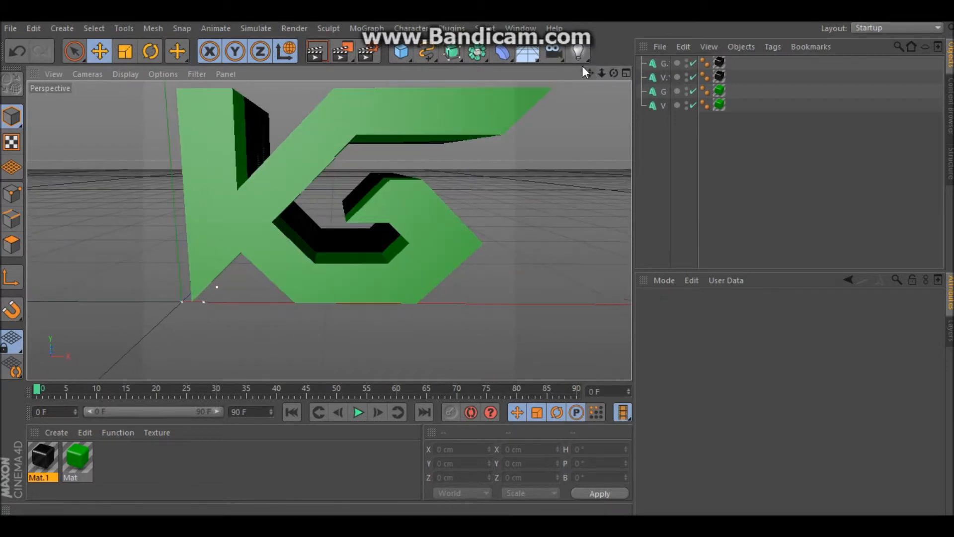
drag(614, 74, 613, 114)
drag(615, 75, 554, 71)
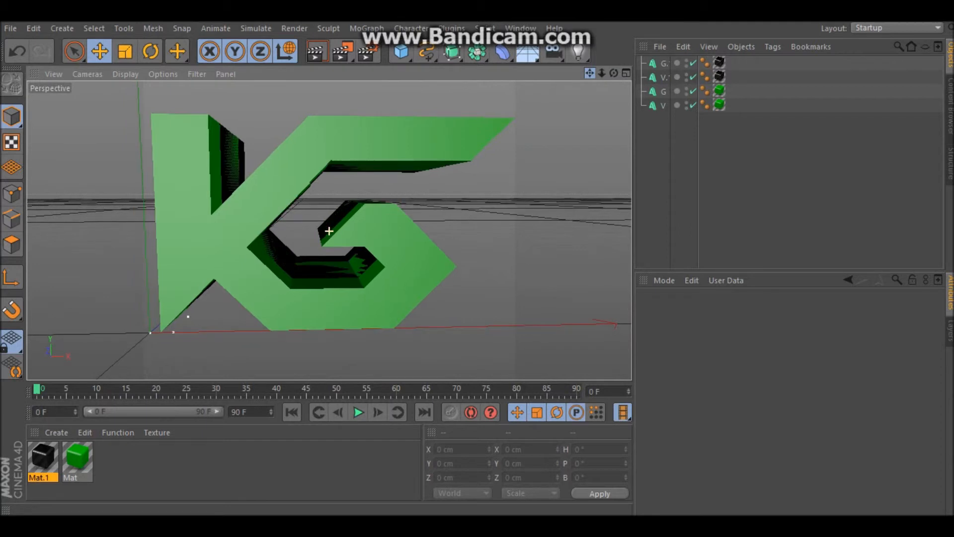
click(367, 51)
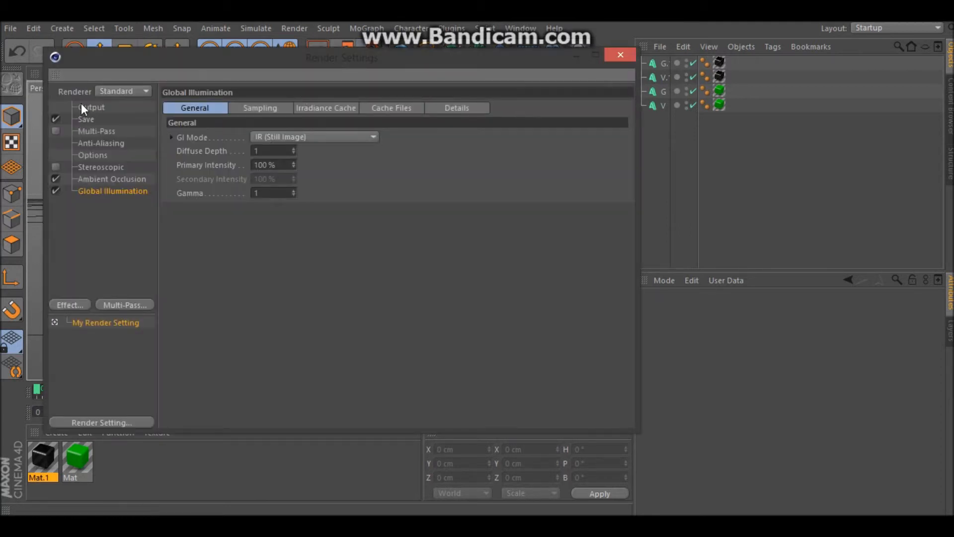
click(82, 106)
click(261, 134)
text(150)
key(Return)
click(619, 55)
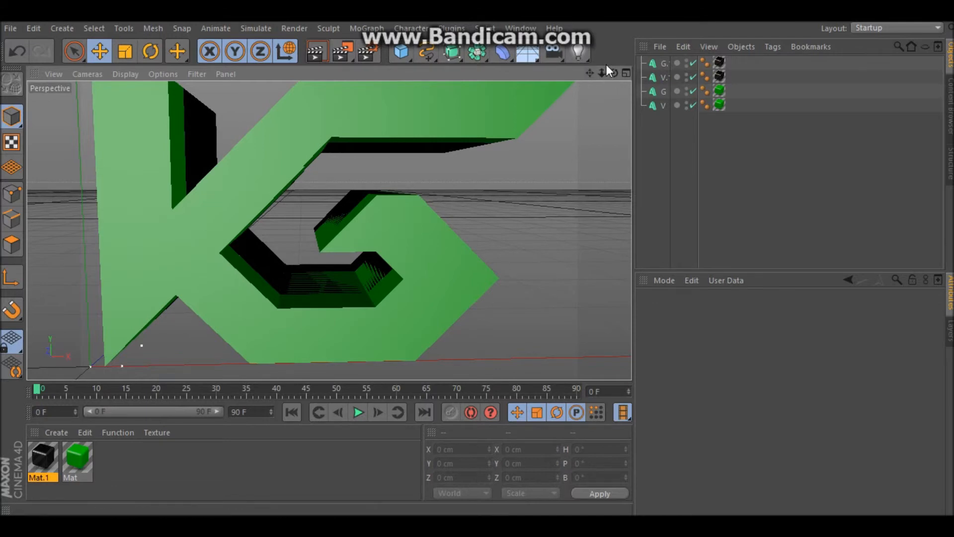
Add a camera that matches the current framing of the letters and make it the active view
drag(601, 73, 621, 80)
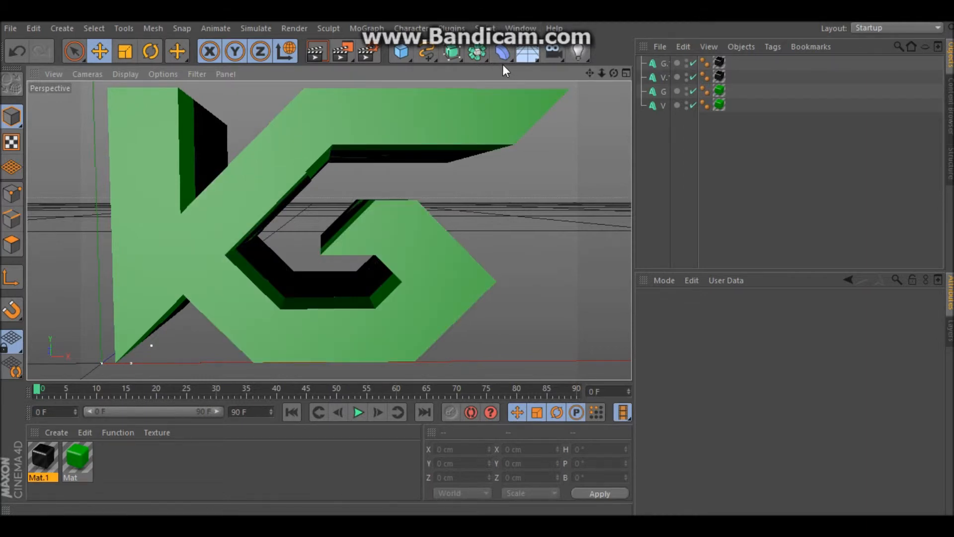
click(555, 52)
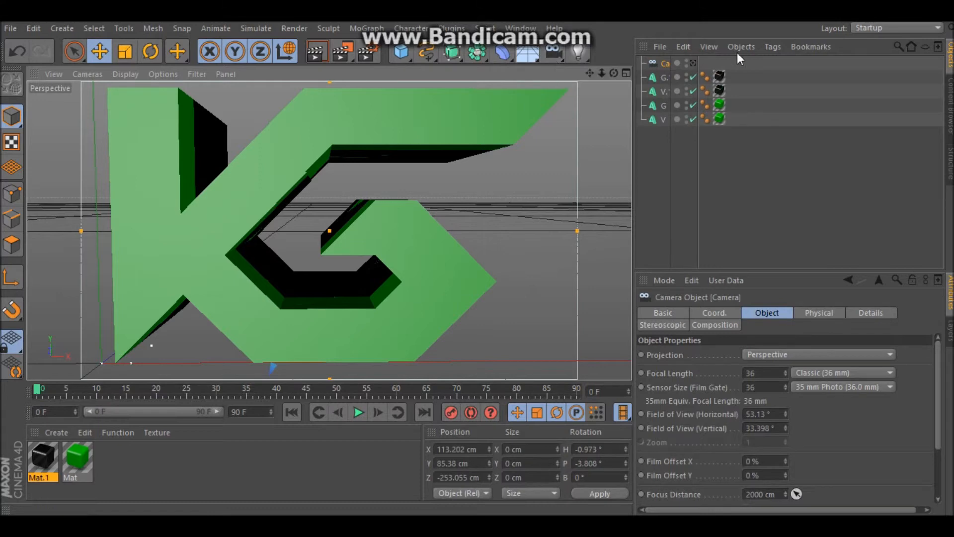
click(694, 63)
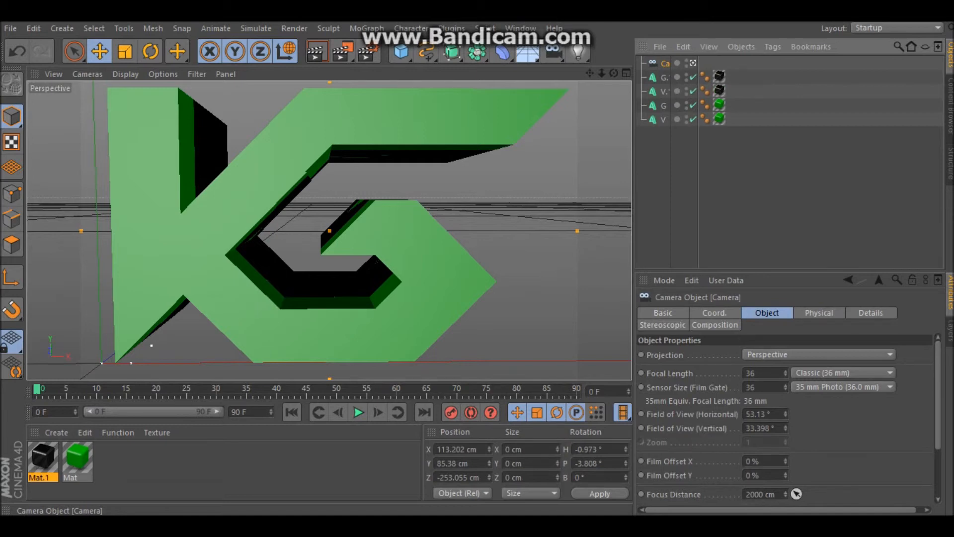
Render the scene to the Picture Viewer, inspect the image enlarged, and close the viewer
click(347, 46)
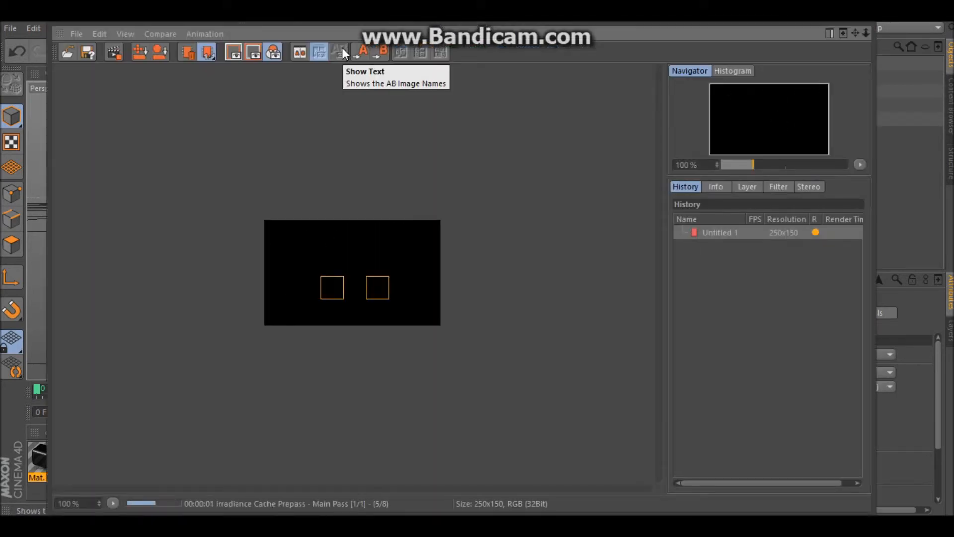
scroll(323, 243, up, 3)
scroll(332, 259, up, 1)
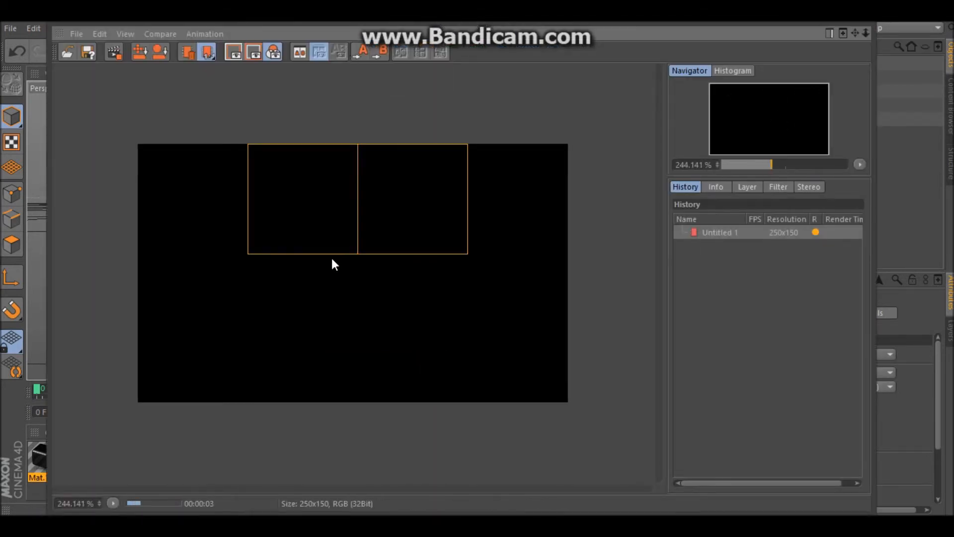
scroll(333, 259, up, 1)
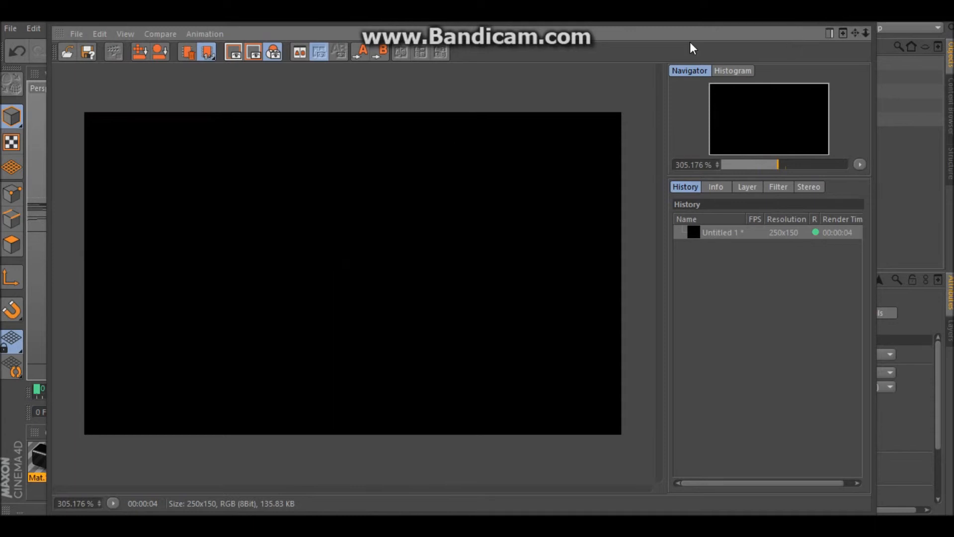
drag(687, 30, 678, 58)
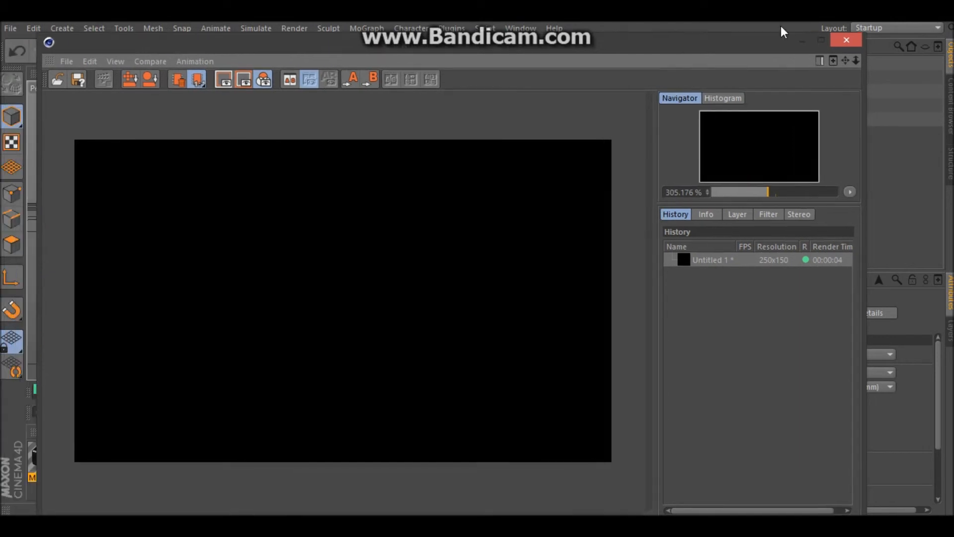
click(847, 39)
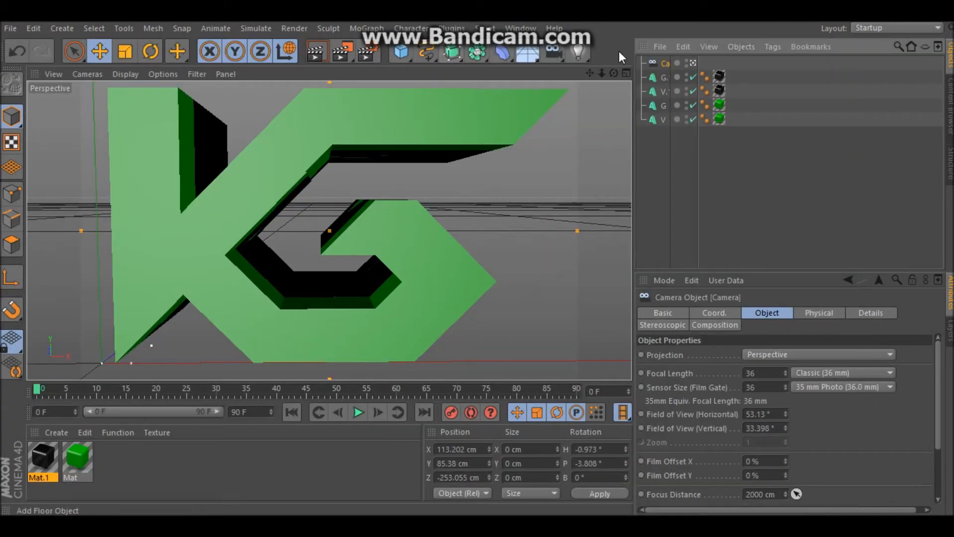
Add an omni light in front of the letters at about X 101, Y 77, Z -178 cm and return to the camera view
click(671, 154)
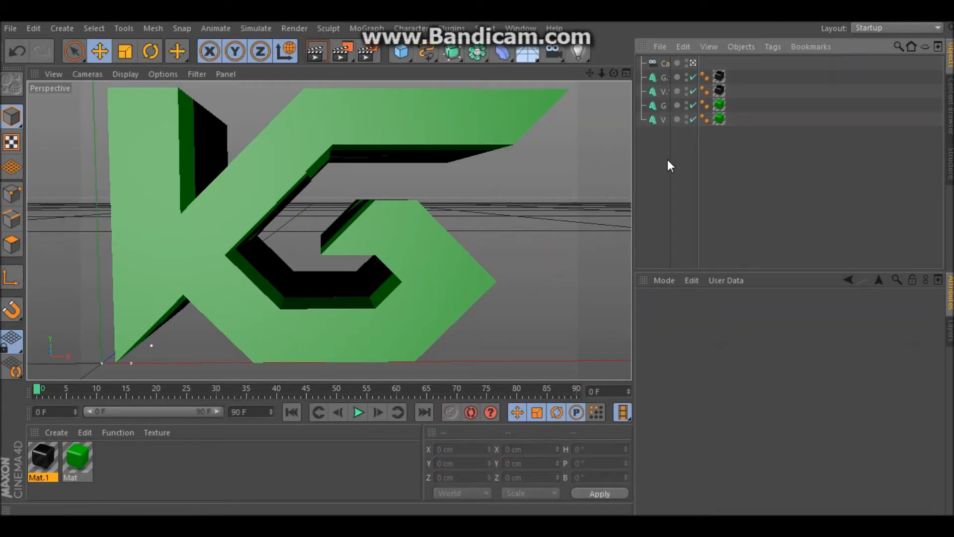
click(578, 52)
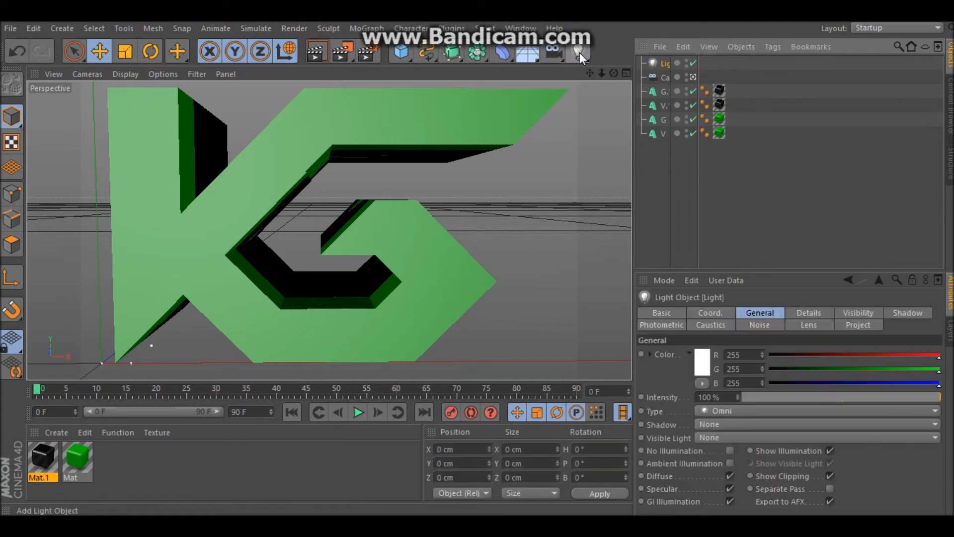
drag(184, 360, 306, 218)
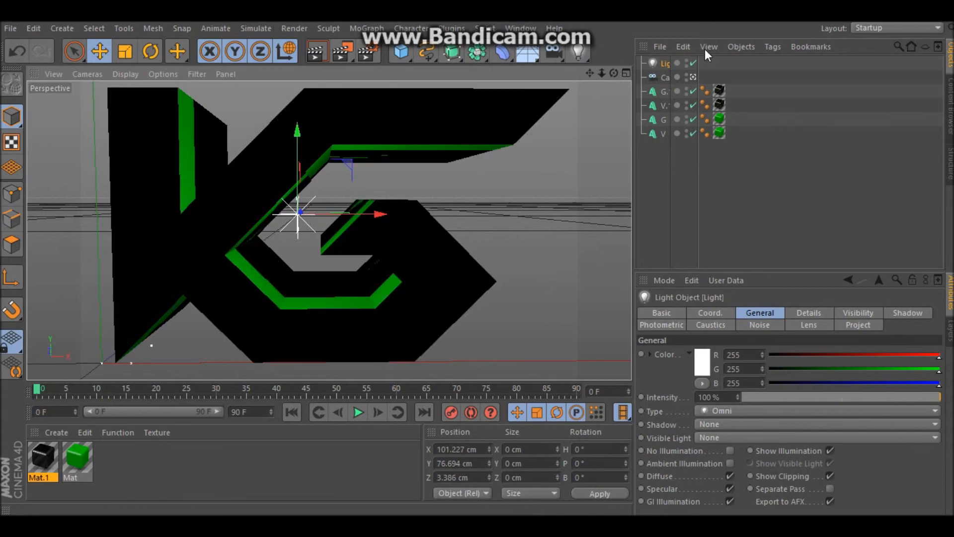
click(694, 78)
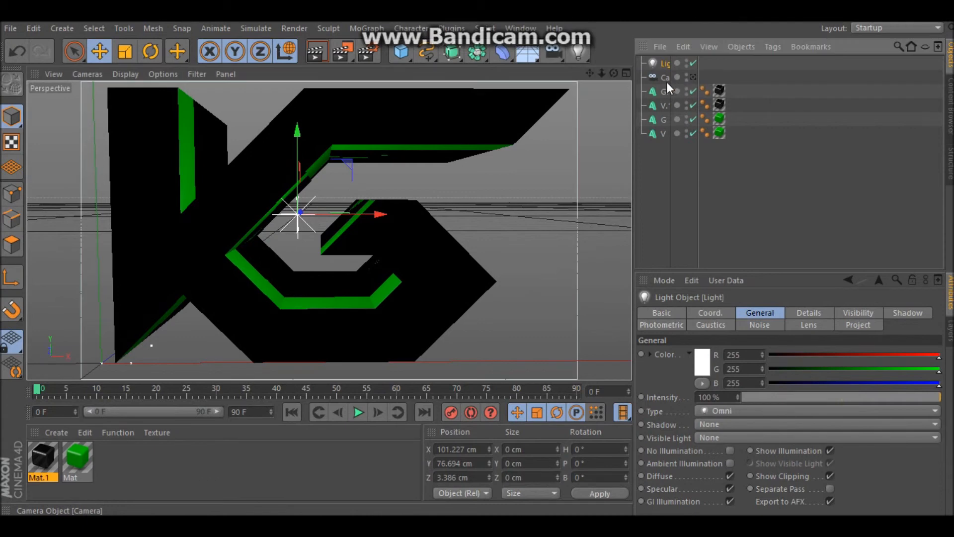
alt+drag(323, 238, 171, 373)
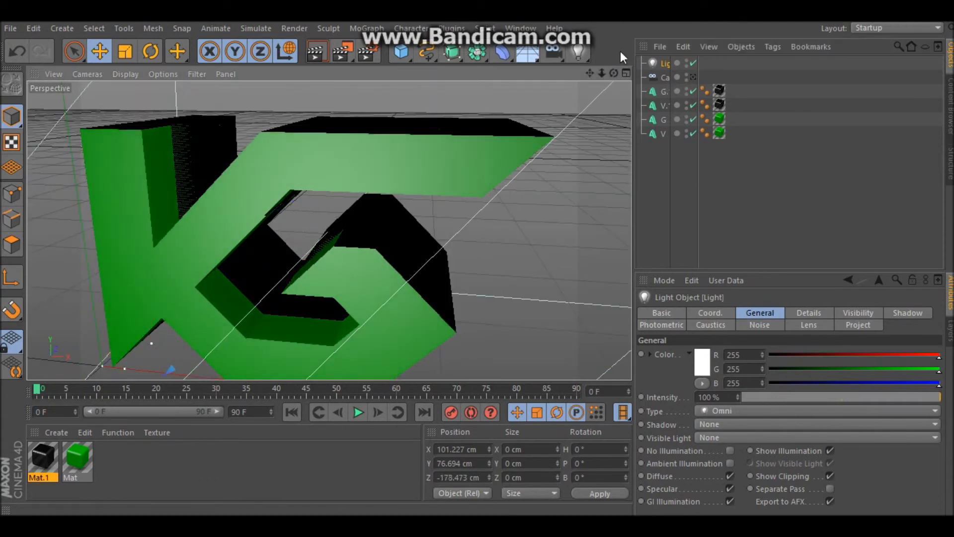
click(692, 76)
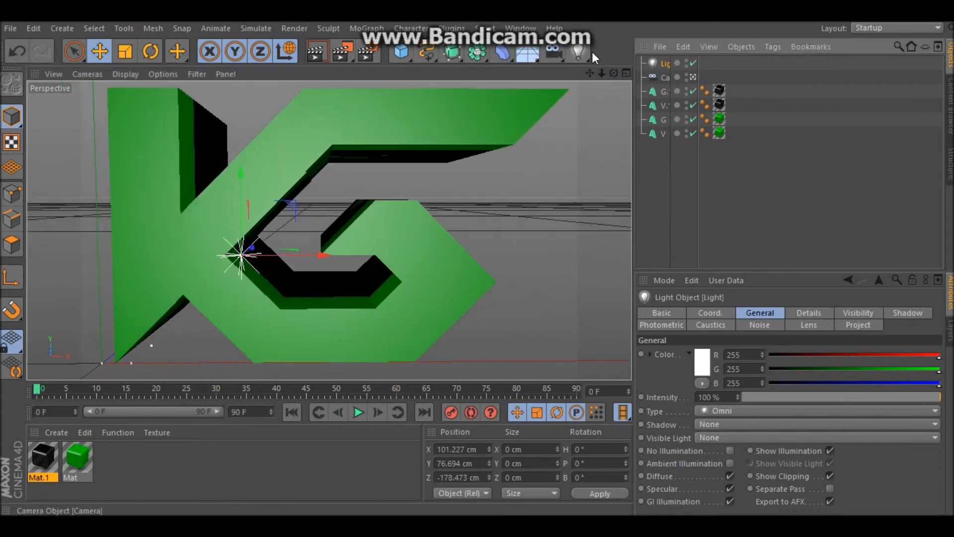
Render the lit scene to the Picture Viewer and inspect the image at reduced and enlarged sizes
click(342, 51)
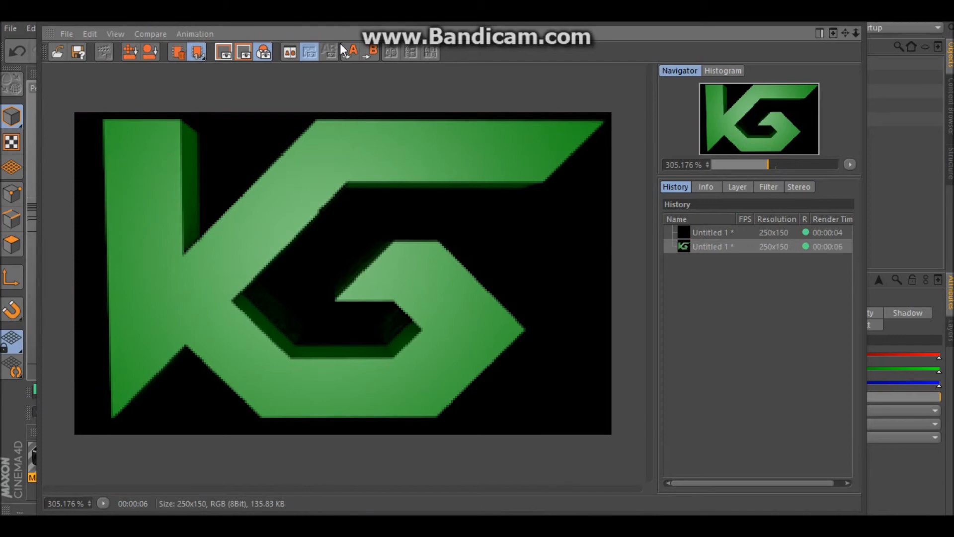
scroll(298, 273, down, 3)
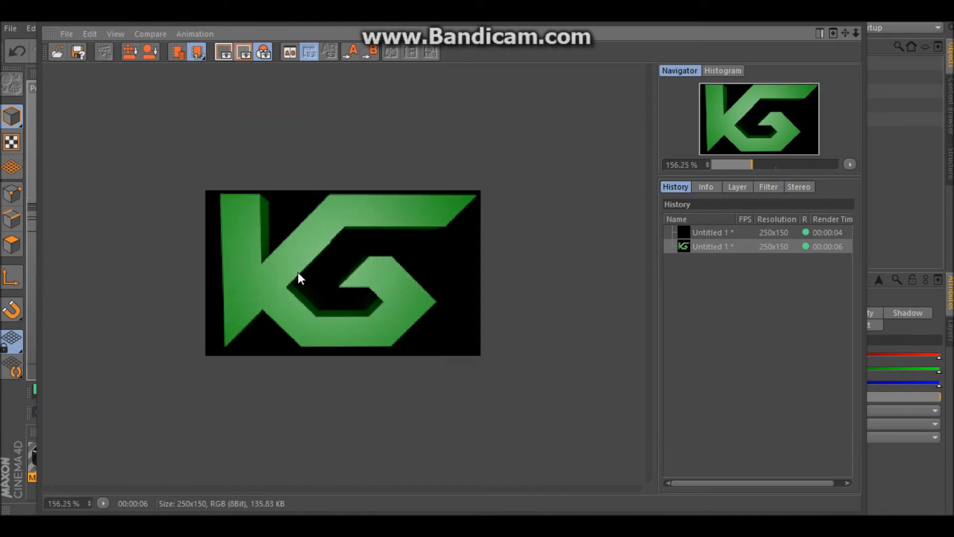
scroll(298, 273, down, 4)
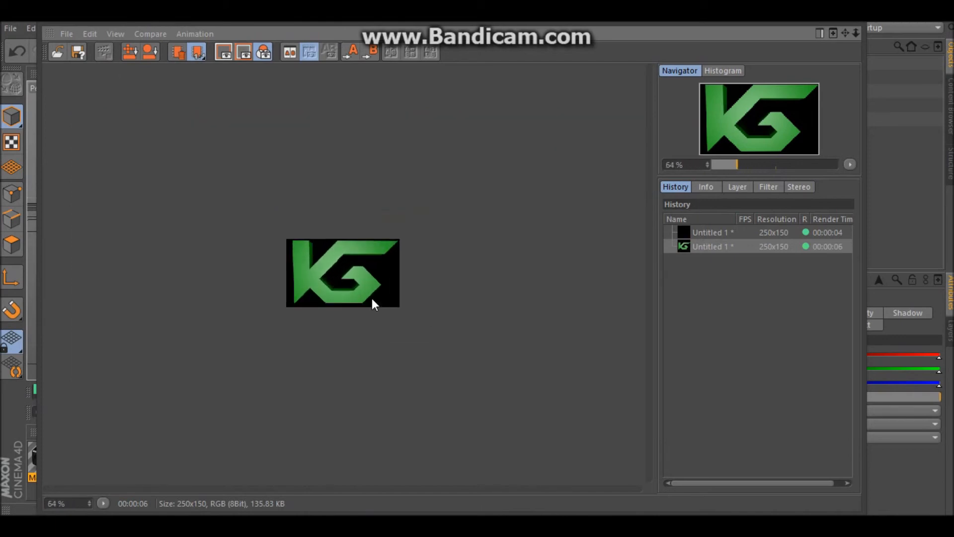
scroll(373, 302, up, 3)
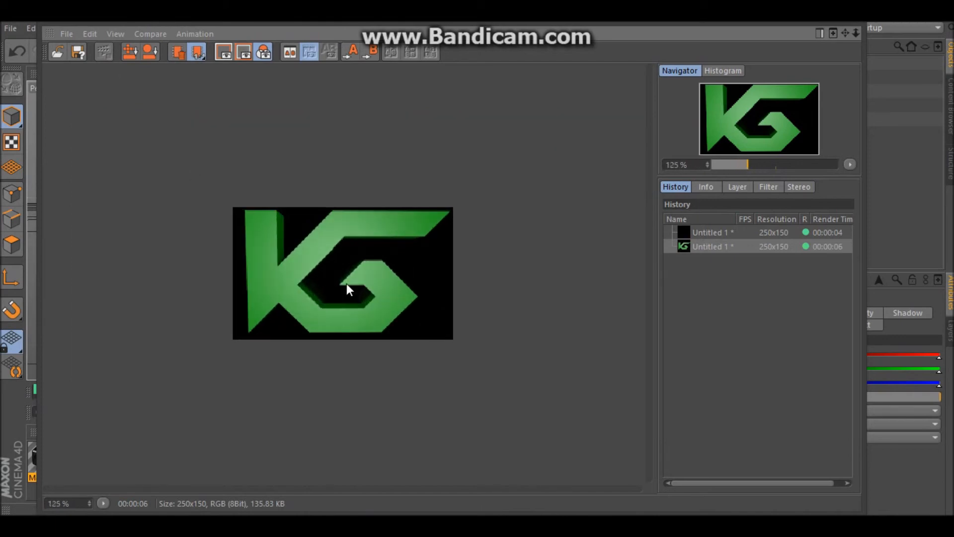
Examine the rendered image's save options, including the file format and alpha channel, and leave without saving
click(64, 35)
click(87, 71)
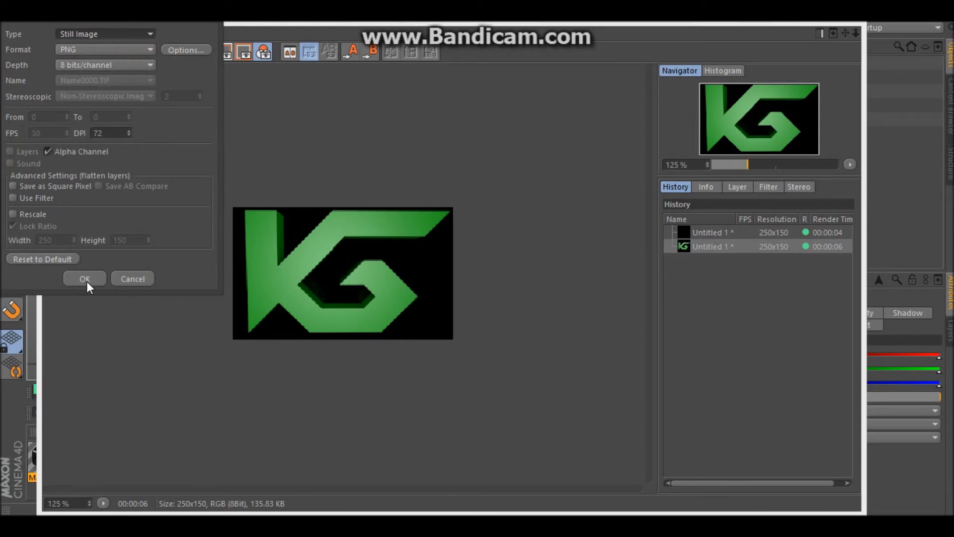
click(123, 279)
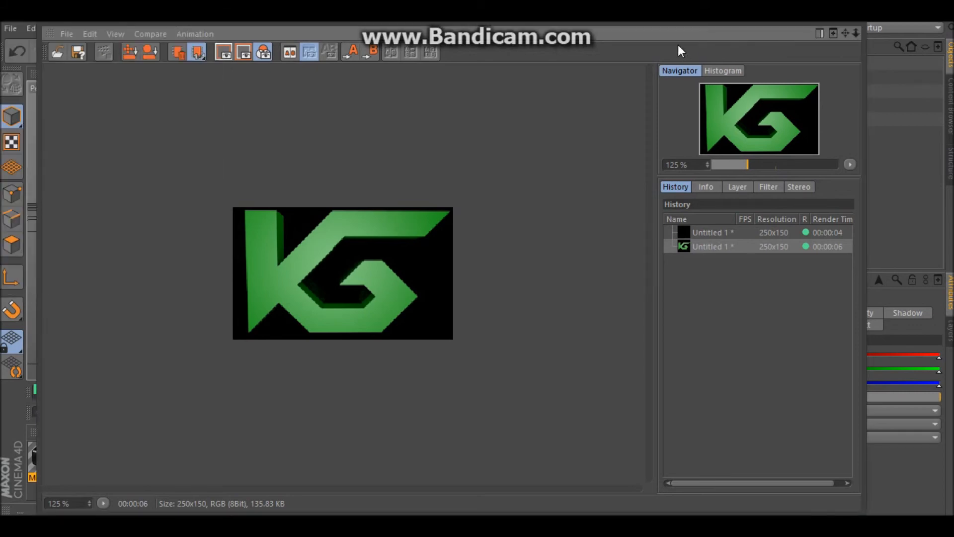